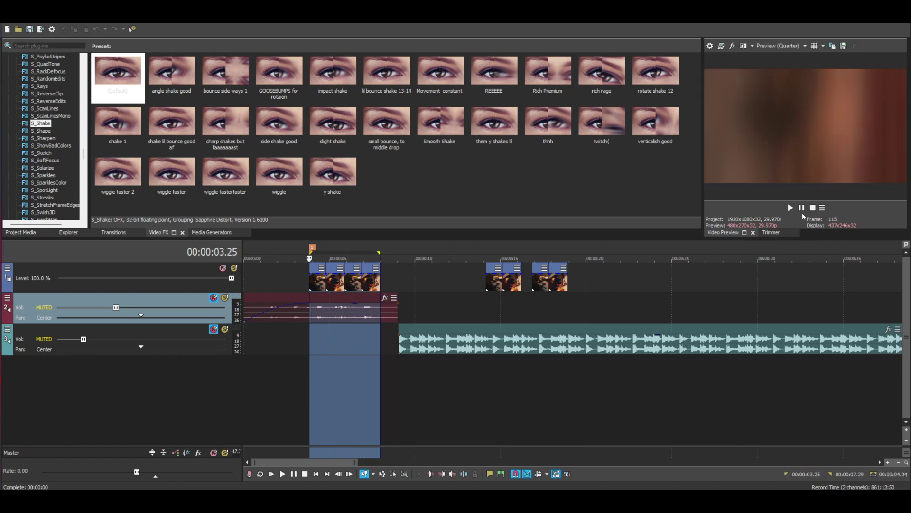
- Play back the first group of four clips, starting at 00:00:03.25, to review the finished effect
key(space)
key(space)
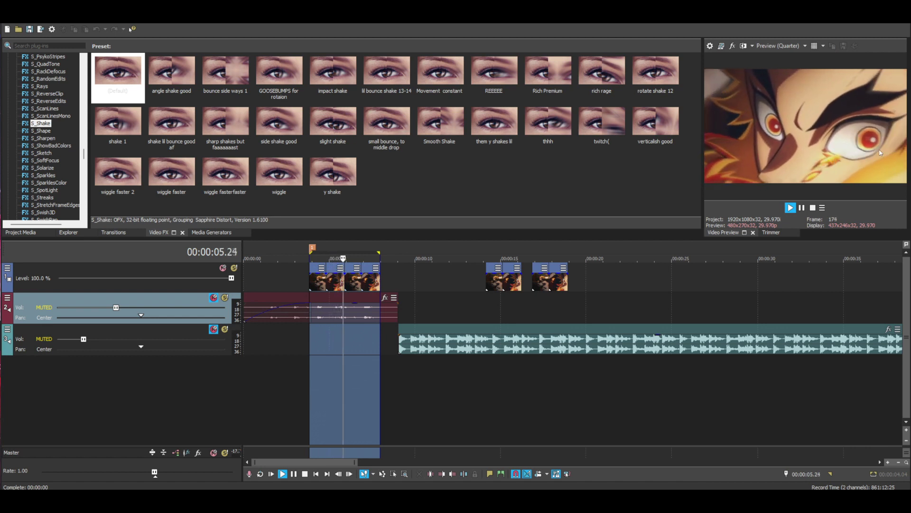
key(space)
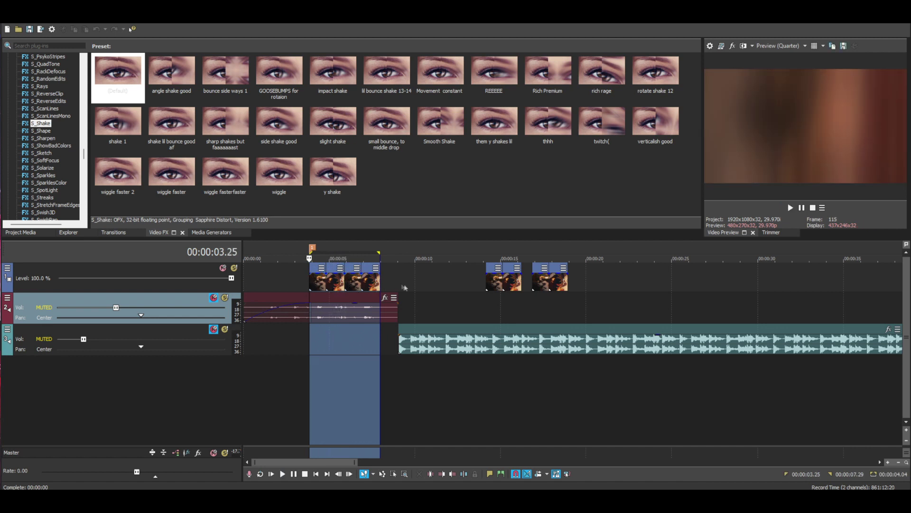
key(space)
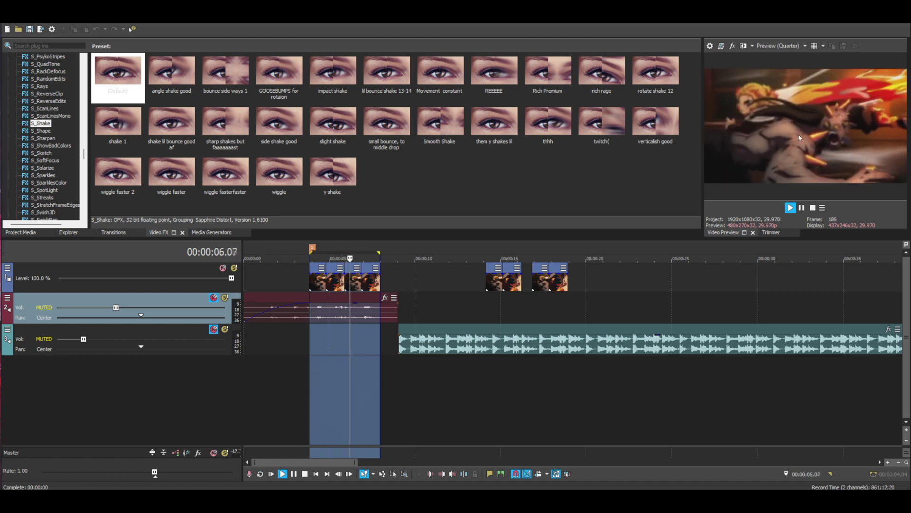
click(801, 207)
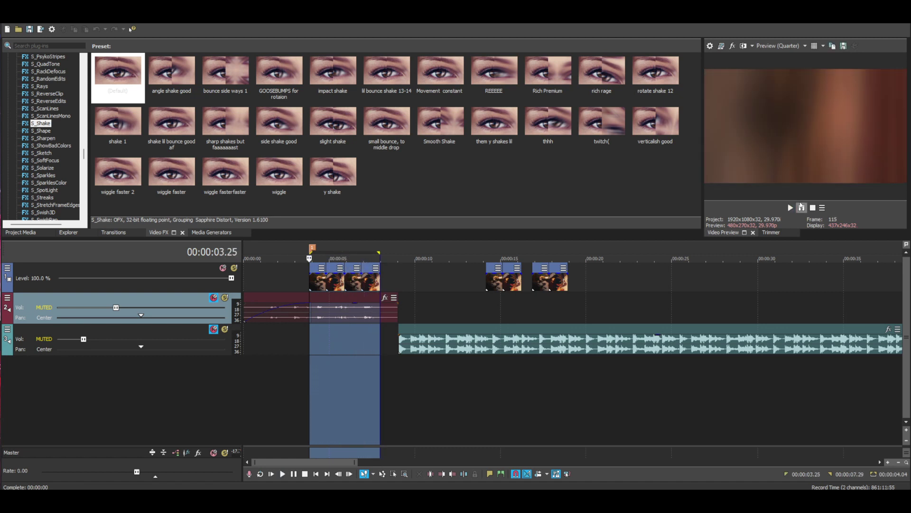
- Mark the time range over the pair of clips from 00:00:13.26 to 00:00:16.06 and play it back
right_click(351, 319)
drag(292, 328, 373, 351)
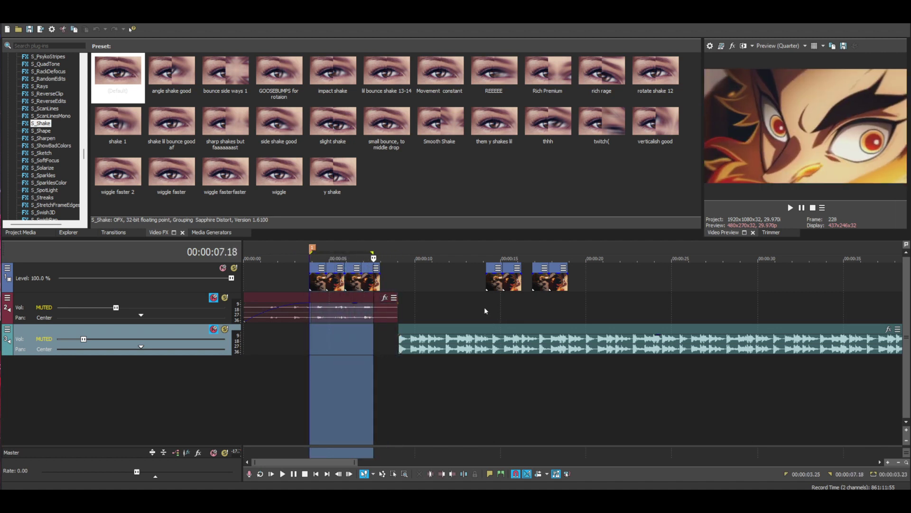
drag(482, 308, 522, 309)
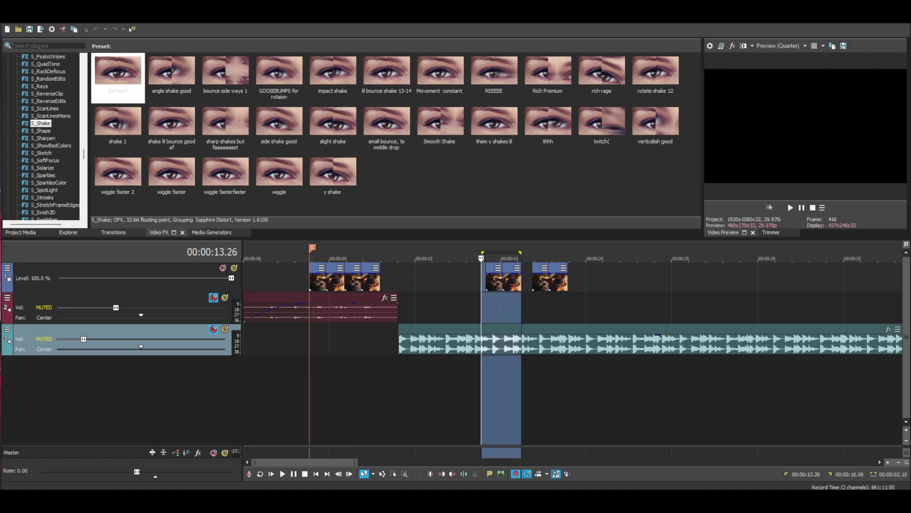
click(801, 207)
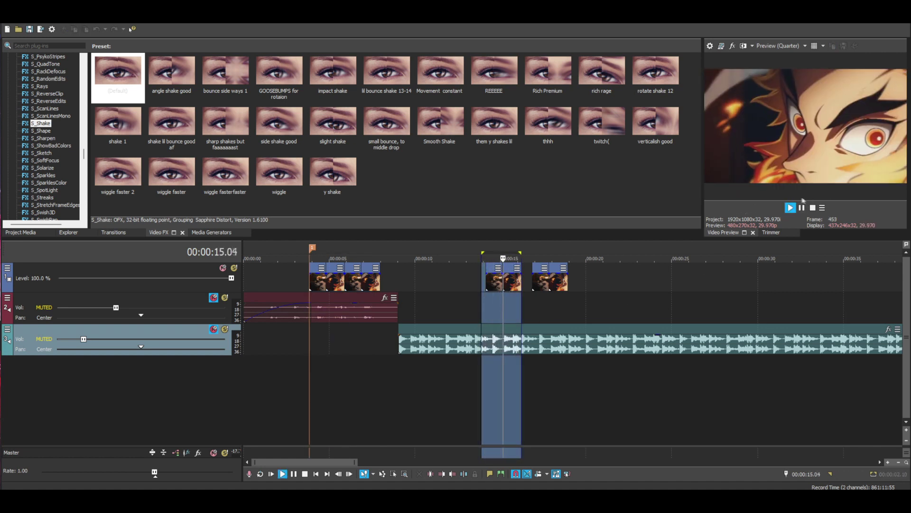
click(802, 208)
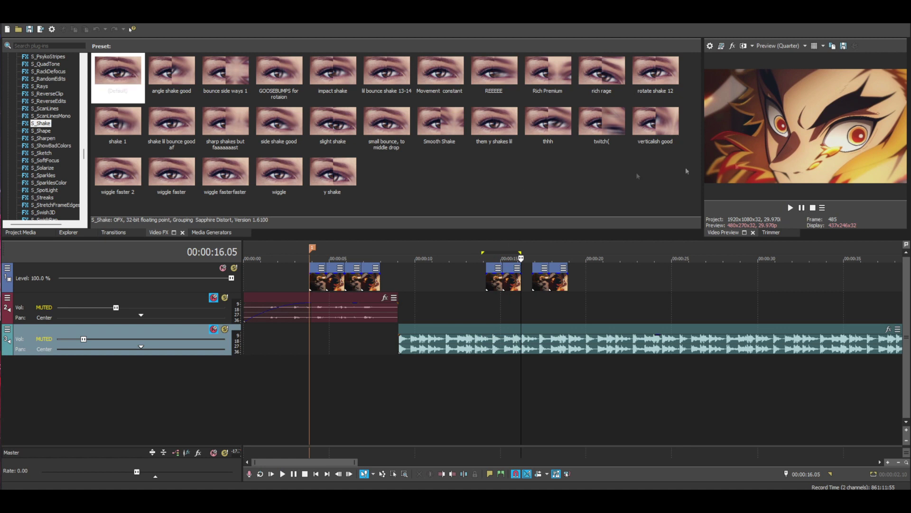
- Apply the S_Shake preset "wiggle faster 2" to both clips of the pair starting near 00:00:14
click(493, 301)
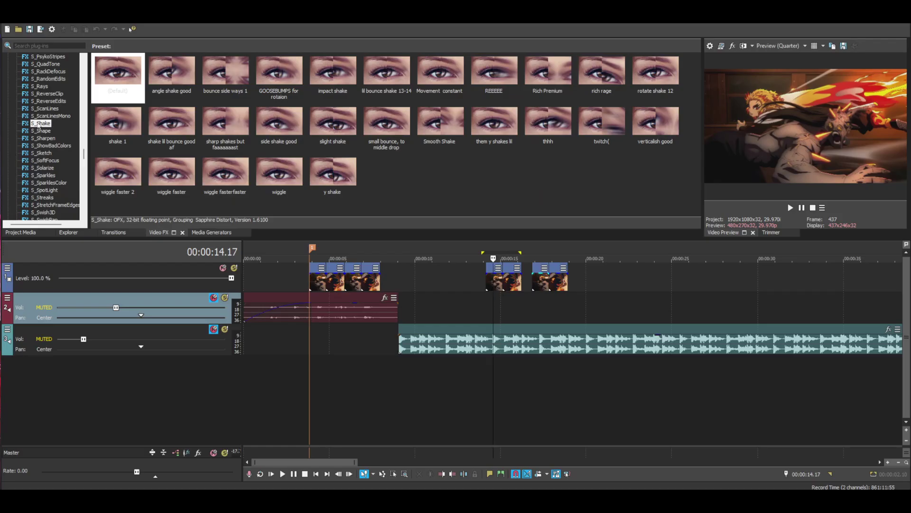
click(119, 72)
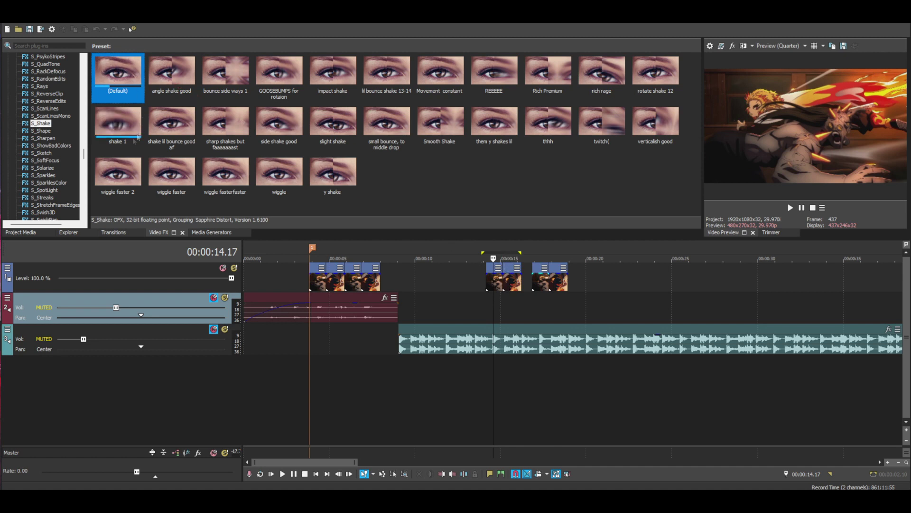
drag(128, 170, 496, 282)
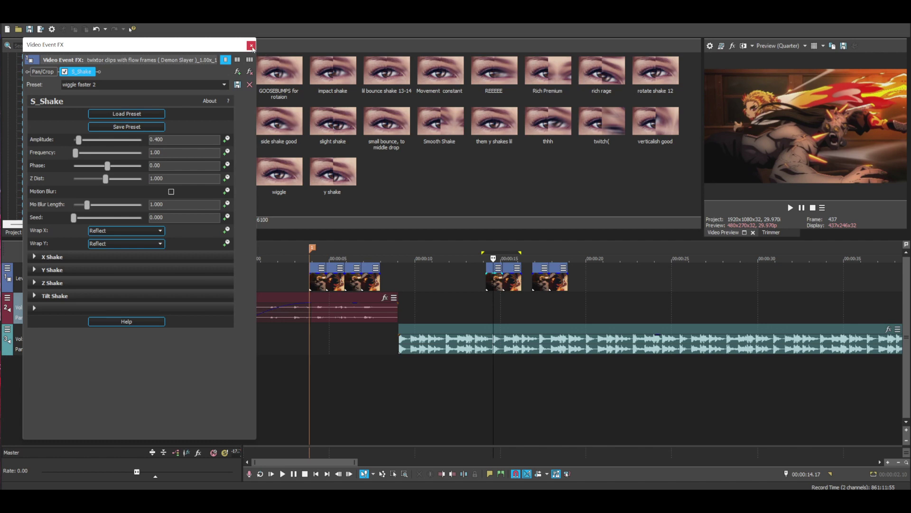
click(251, 45)
drag(516, 287, 516, 287)
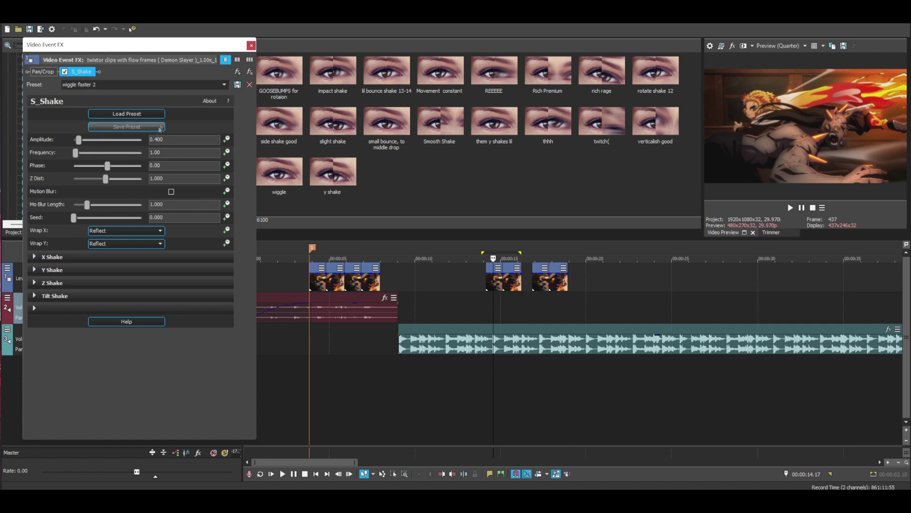
click(251, 45)
- Mark the time range over the two shaken clips from 00:00:14.04 to 00:00:16.06 and play back the shake
drag(489, 304, 522, 303)
key(space)
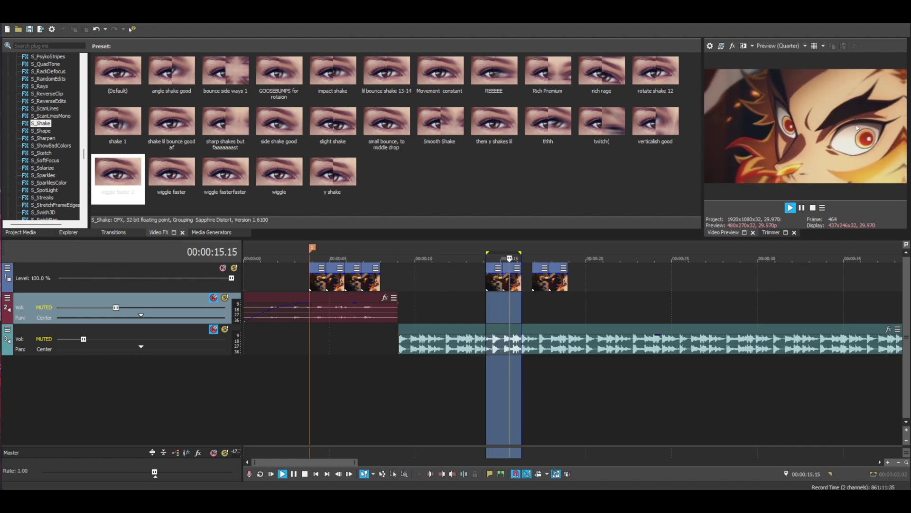
key(space)
click(790, 208)
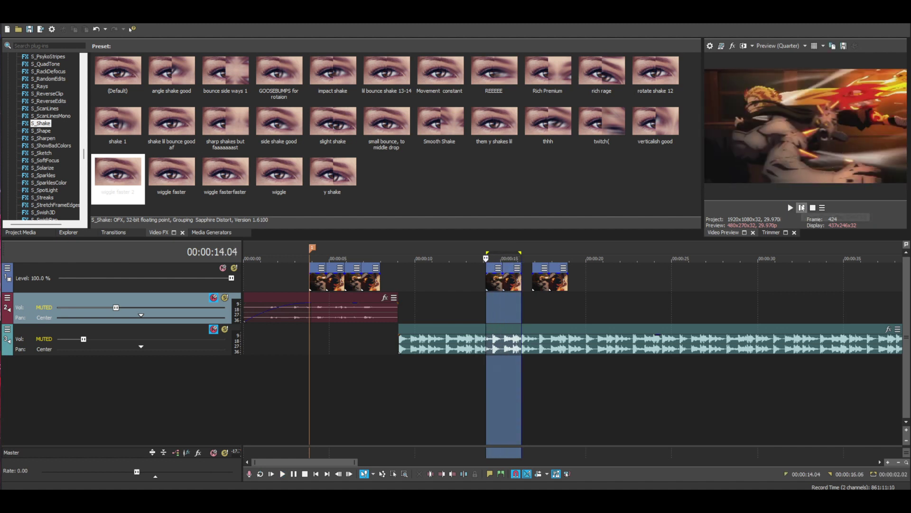
click(802, 208)
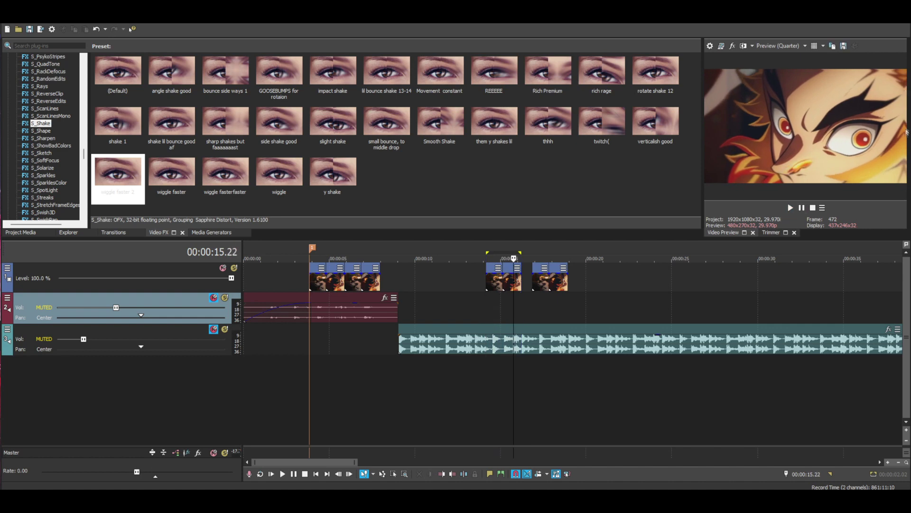
scroll(558, 297, up, 5)
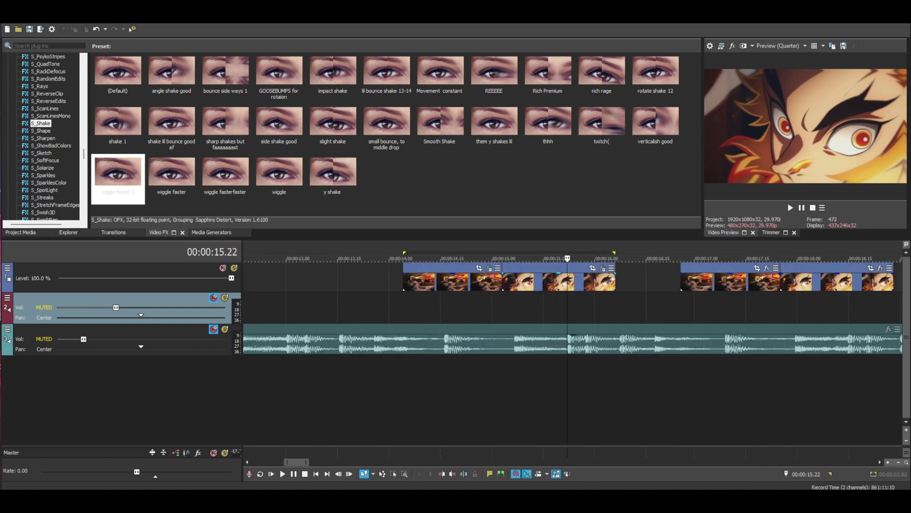
click(595, 268)
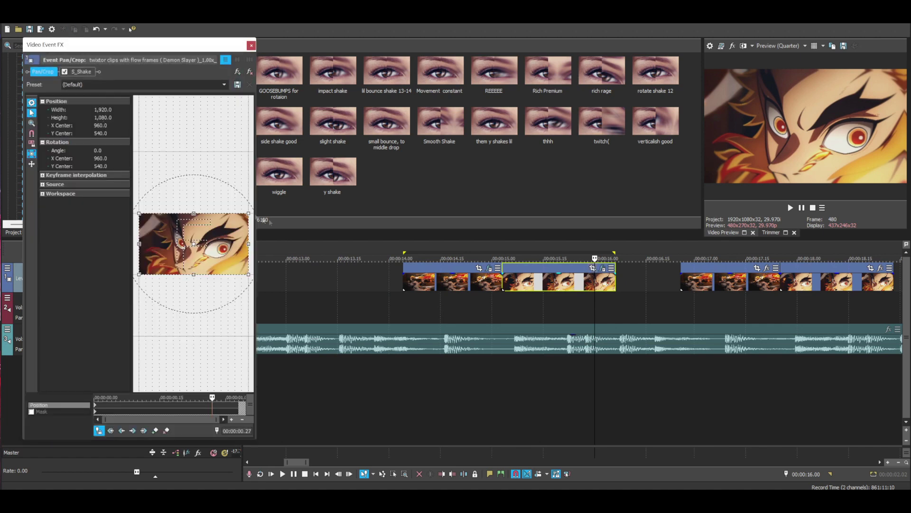
click(252, 46)
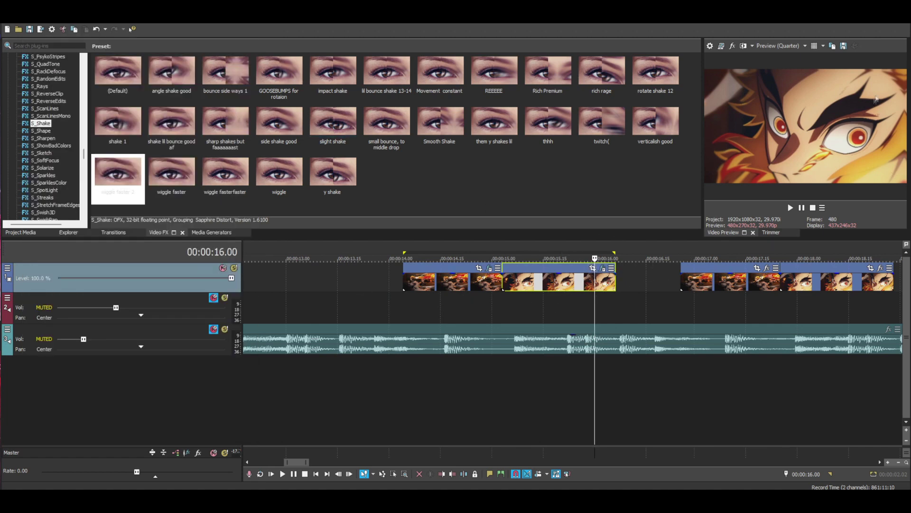
- Apply the S_BlurMoCurves preset "Ae smooth" to the first clip of the shaken pair
click(463, 300)
scroll(85, 148, up, 7)
drag(85, 148, 86, 115)
scroll(58, 139, up, 10)
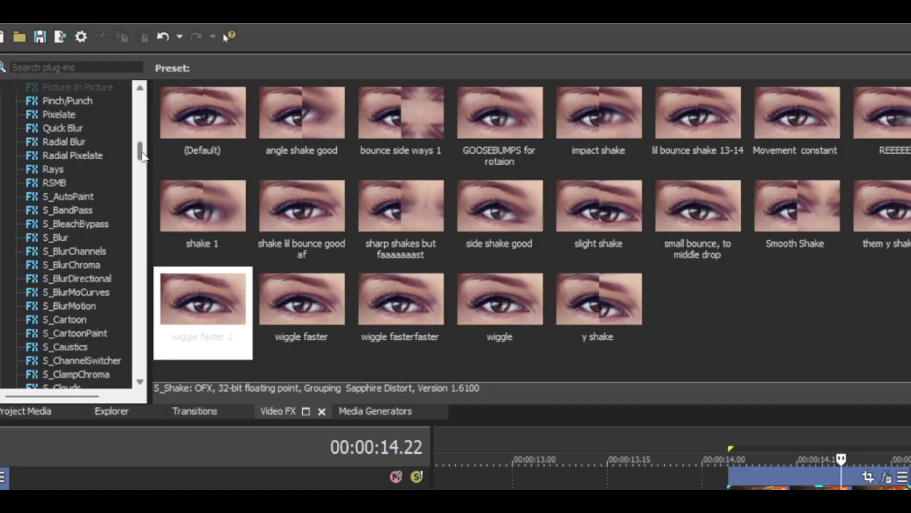
click(87, 292)
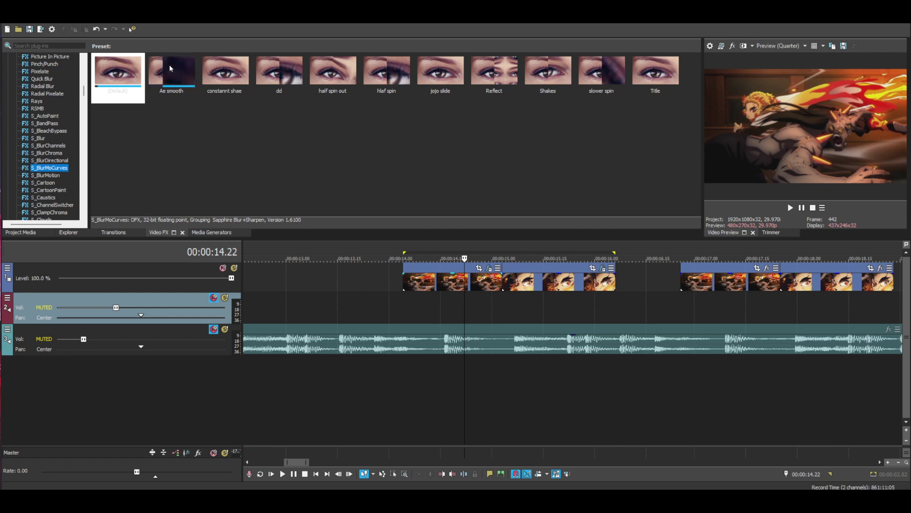
click(182, 73)
drag(403, 260, 448, 282)
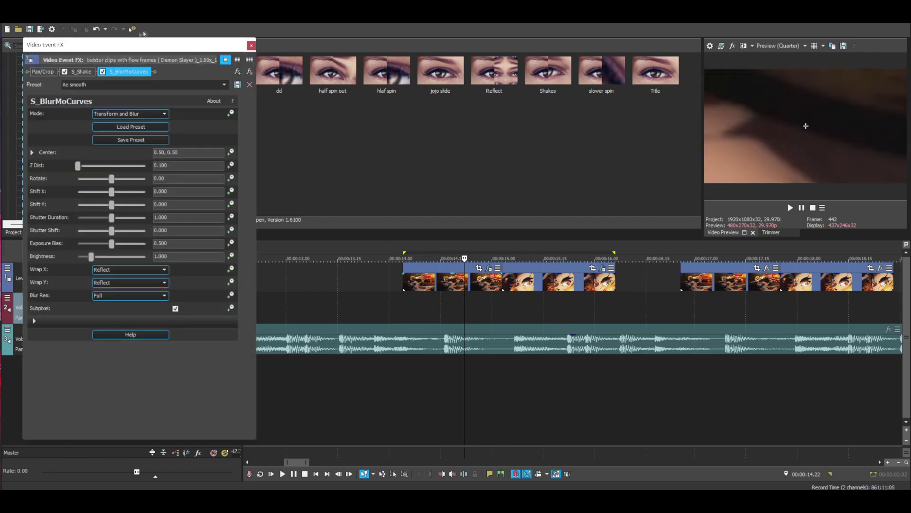
- Enable keyframe animation for the Z Dist parameter of S_BlurMoCurves, with its first keyframe at the clip's start
drag(162, 43, 168, 84)
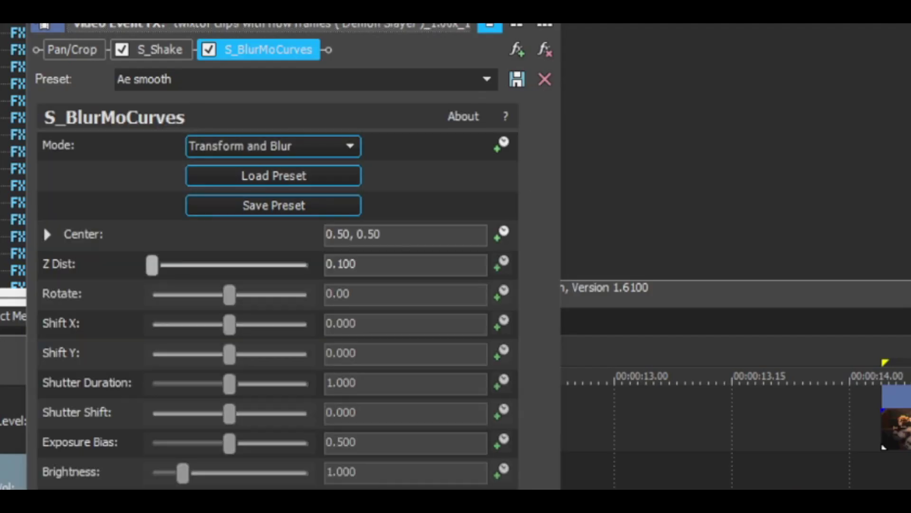
drag(417, 27, 421, 0)
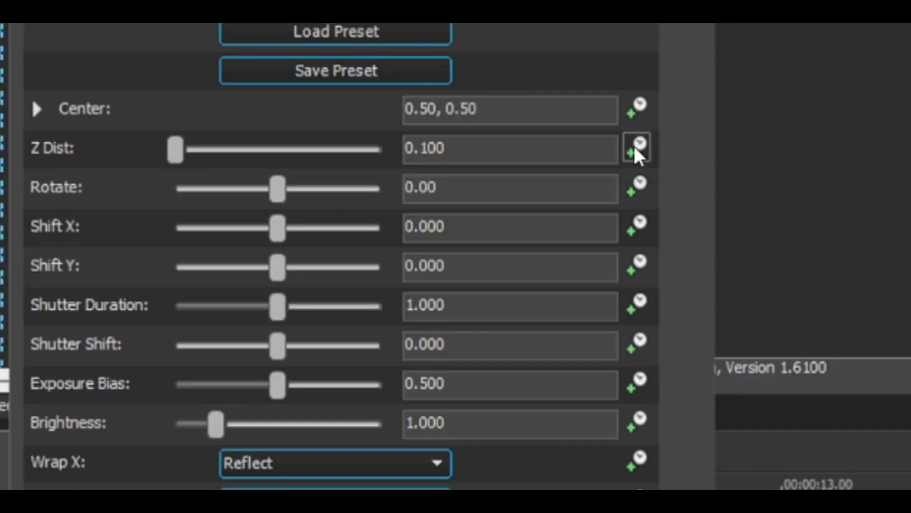
click(638, 148)
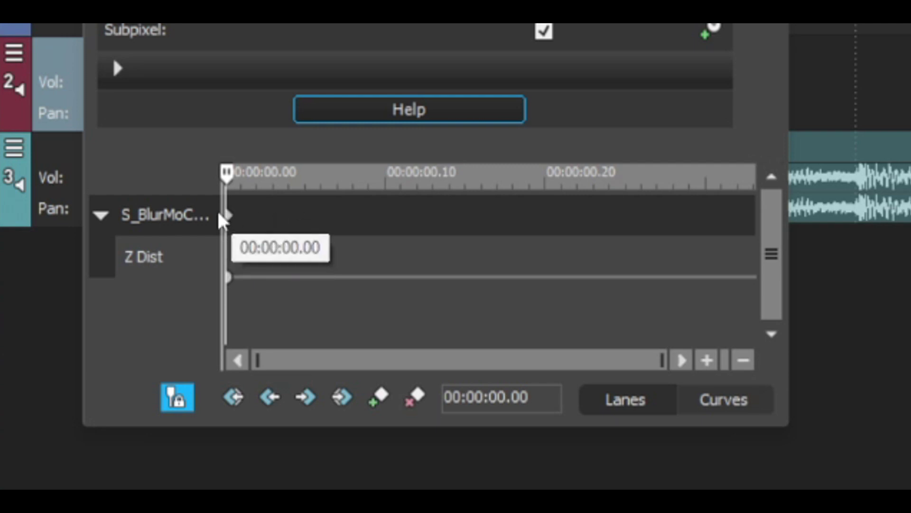
click(235, 219)
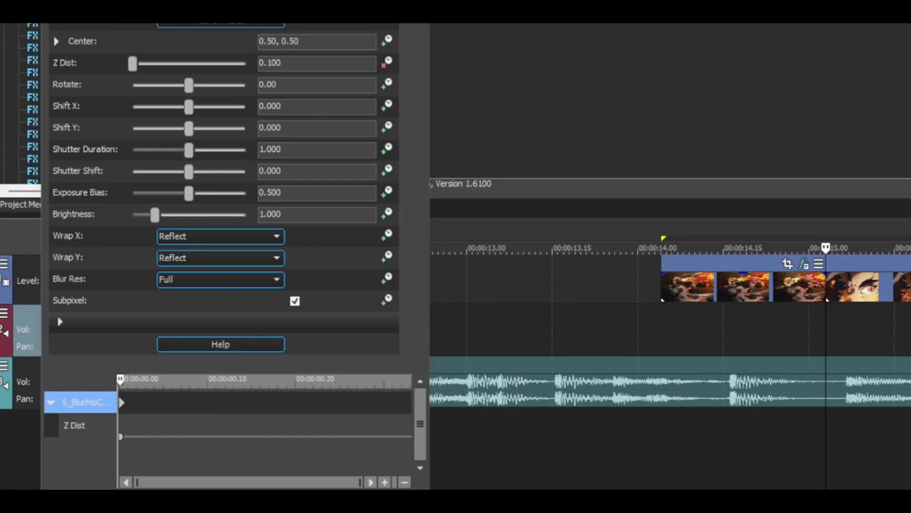
- Add a Z Dist keyframe of 0.8 three frames after the clip's start
click(416, 466)
click(415, 466)
click(415, 465)
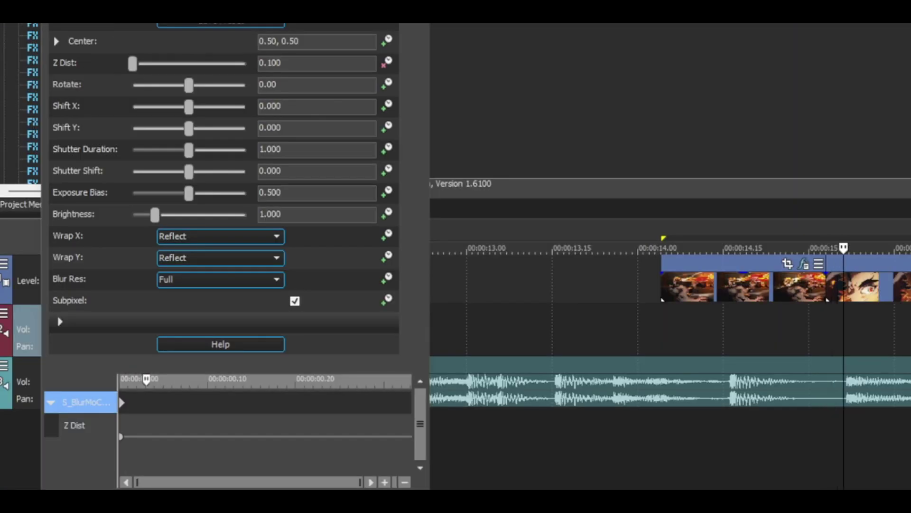
click(122, 411)
key(Right)
key(Right)
key(Right)
click(261, 63)
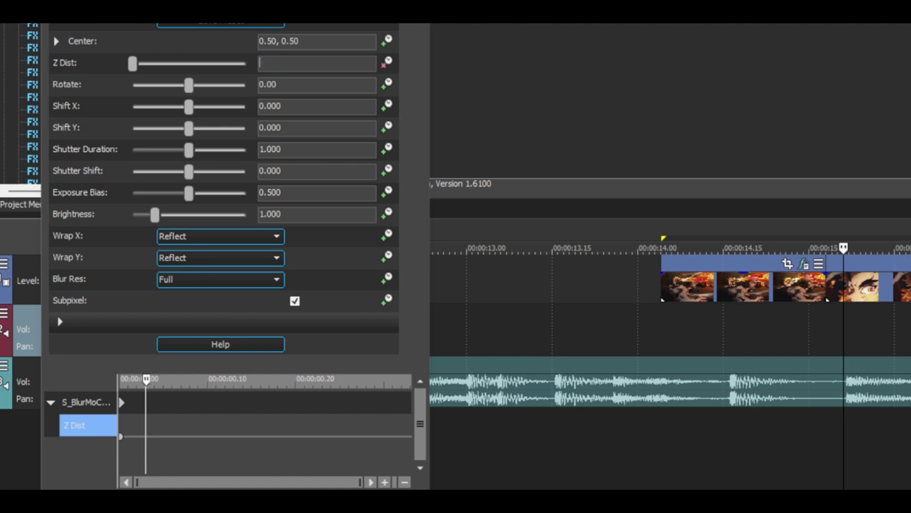
text(0.8)
key(Return)
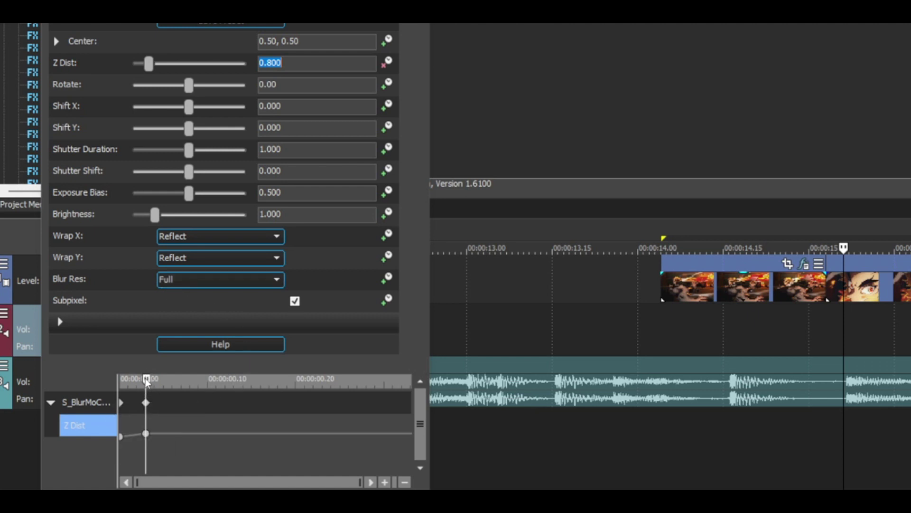
- Add a Z Dist keyframe of 0.1 at the very end of the clip
drag(145, 378, 411, 379)
click(321, 57)
text(0.)
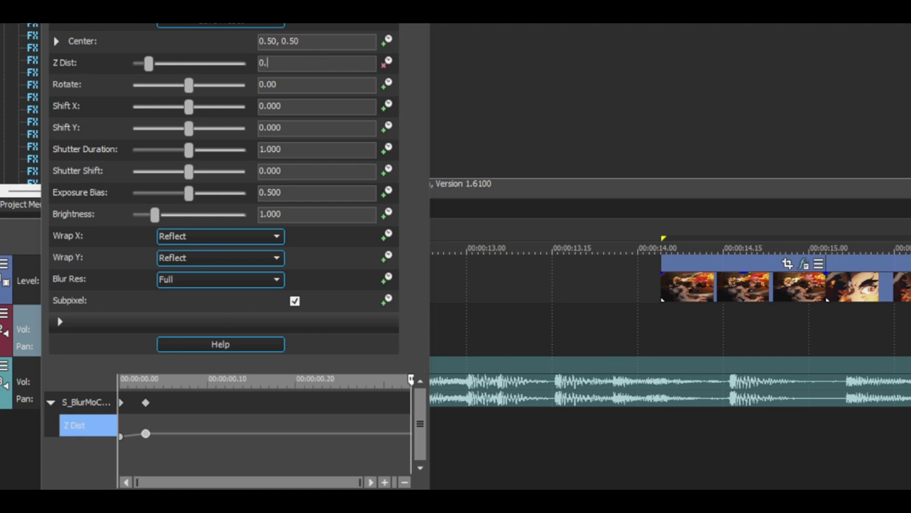
text(1)
key(Return)
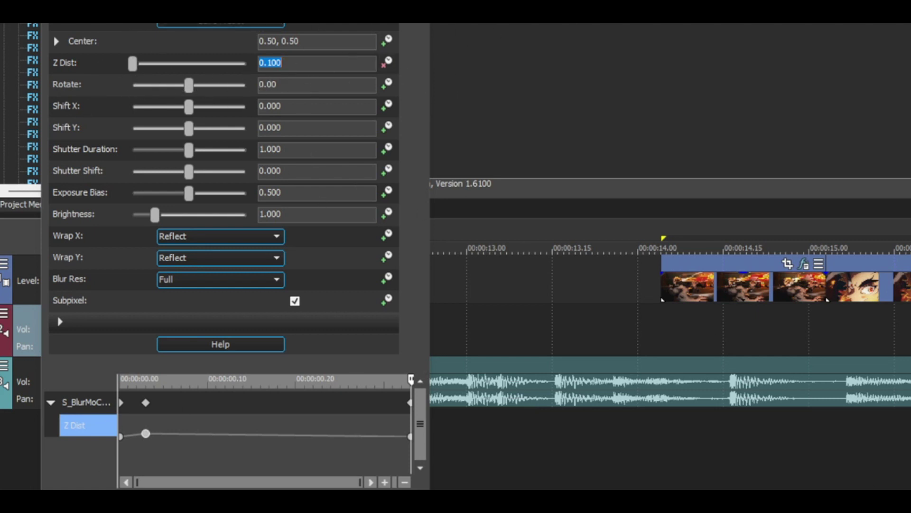
- Add a Z Dist keyframe of 1 three frames before the clip's end, at 00:00:01.00
key(Left)
key(Left)
key(Left)
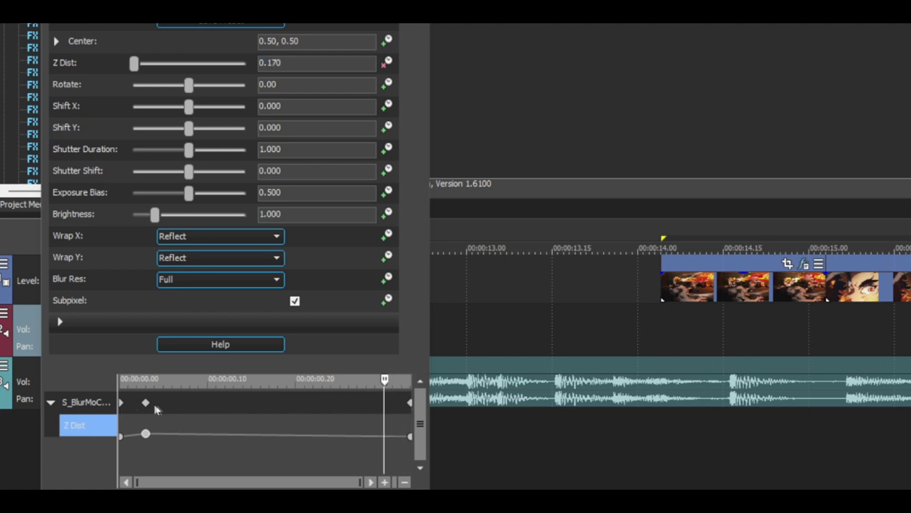
click(315, 63)
text(1)
key(Return)
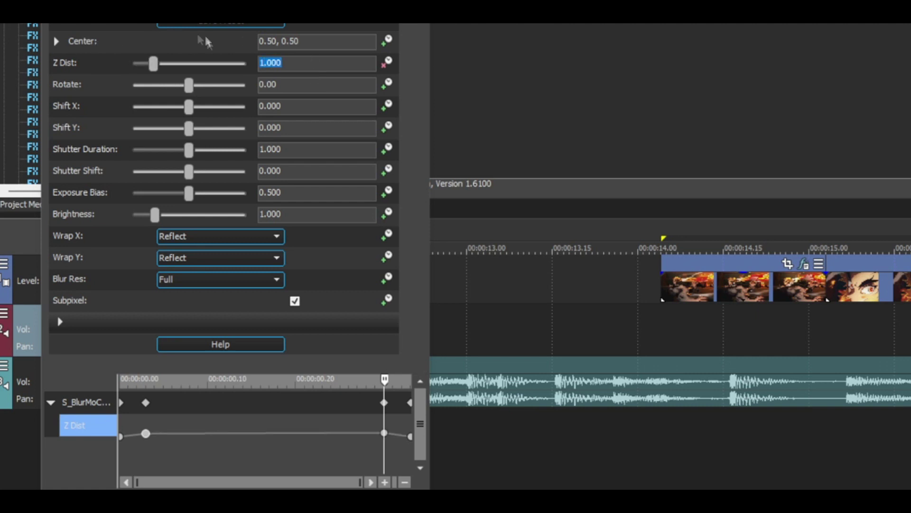
- Set the Z Dist keyframe at 00:00:01.00 to Slow Fade and the keyframe at the clip's end to Fast Fade
mouse_move(385, 434)
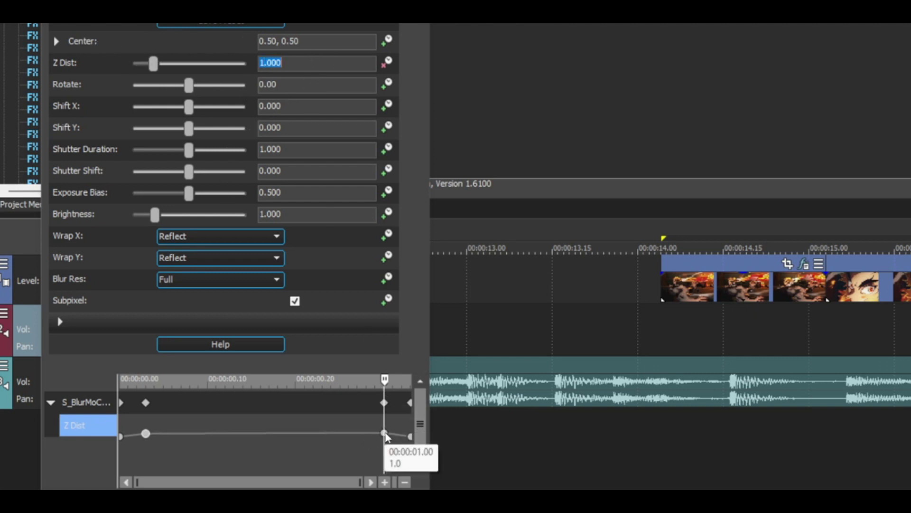
click(385, 433)
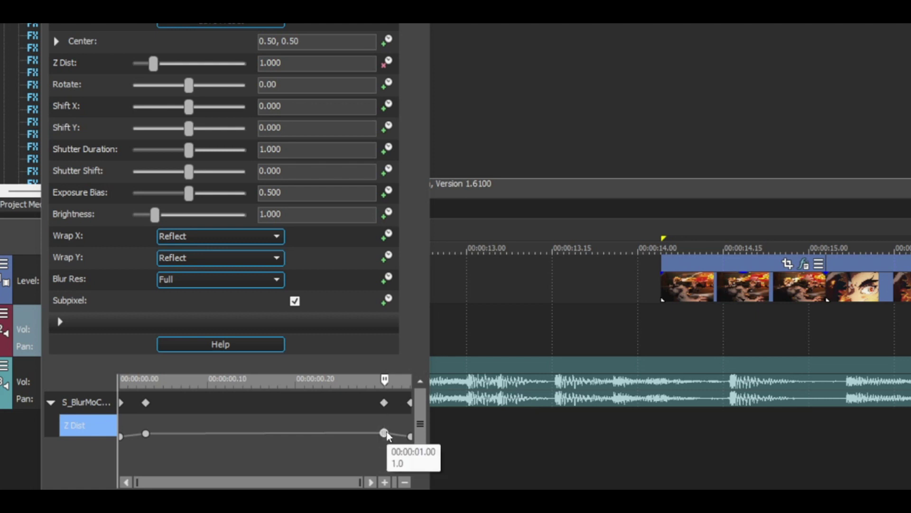
right_click(385, 434)
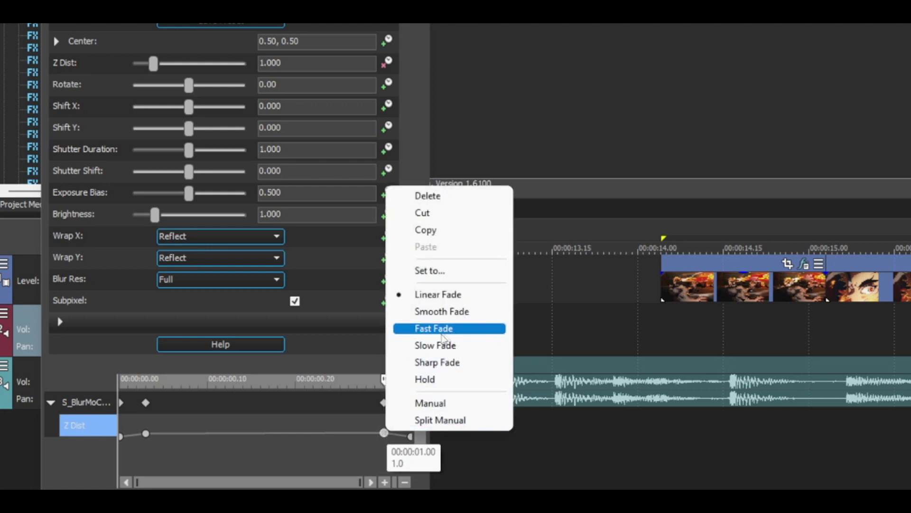
click(447, 345)
click(408, 436)
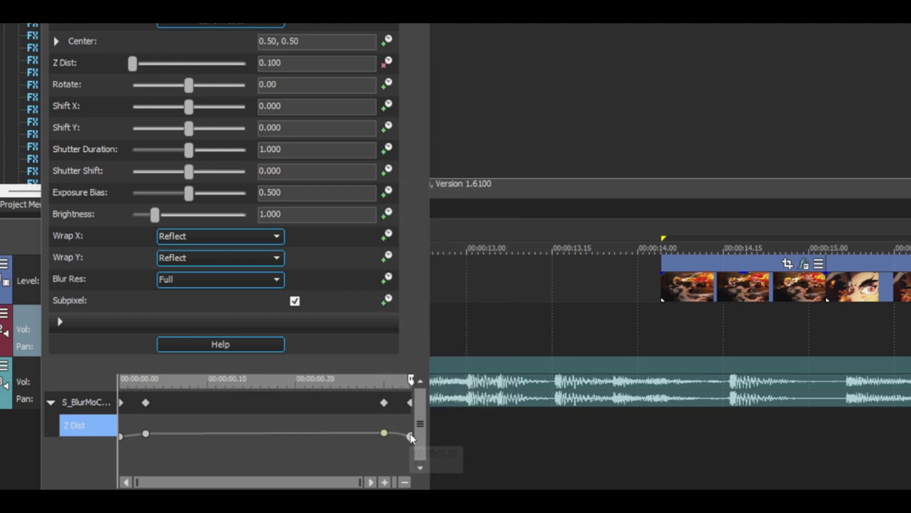
right_click(408, 436)
click(458, 330)
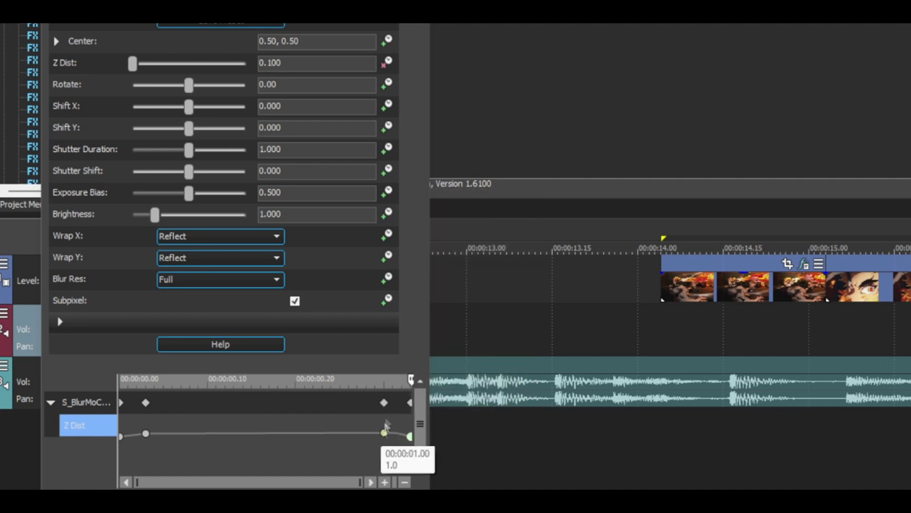
- Set the first two Z Dist keyframes, at the clip's start and three frames in, to Fast Fade
click(145, 434)
right_click(145, 433)
click(199, 349)
click(121, 436)
right_click(121, 436)
click(163, 353)
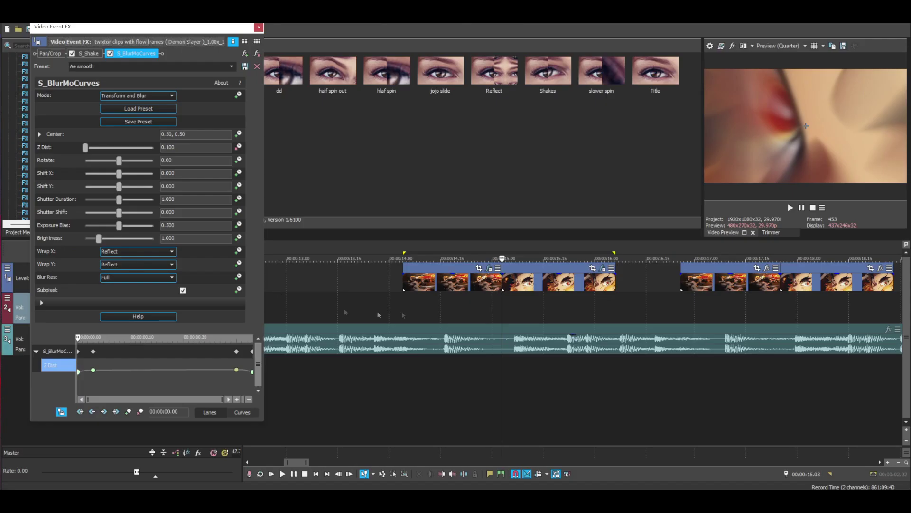
- Select the time range of the first clip and play it to review the zoom animation
drag(404, 301, 613, 303)
drag(612, 303, 614, 304)
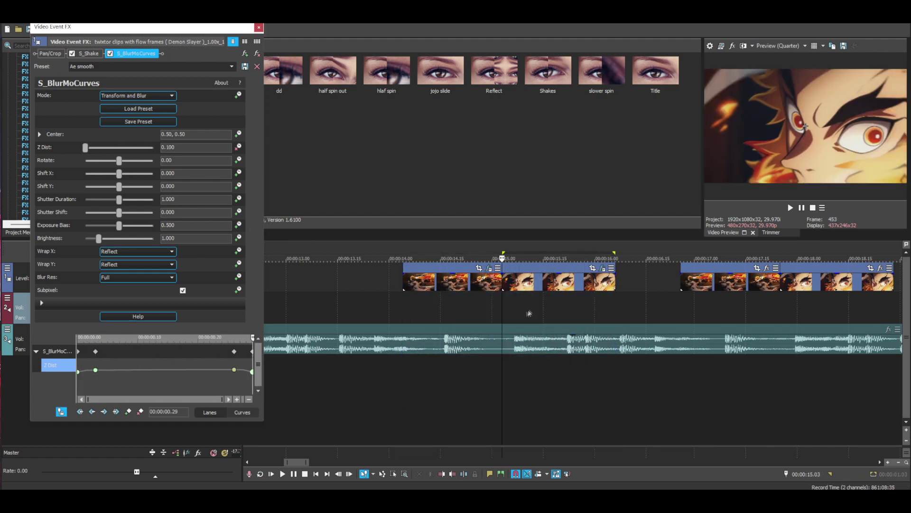
drag(543, 311, 606, 309)
drag(426, 305, 478, 298)
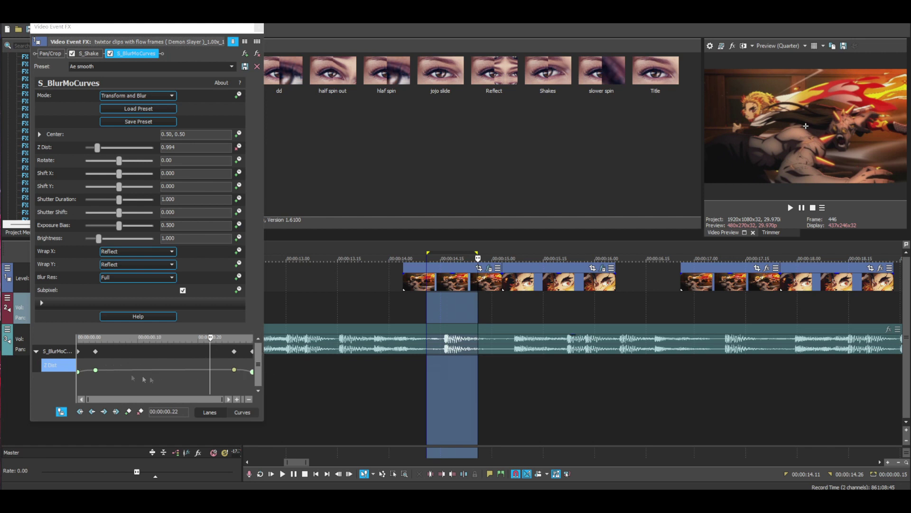
drag(402, 309, 501, 311)
key(space)
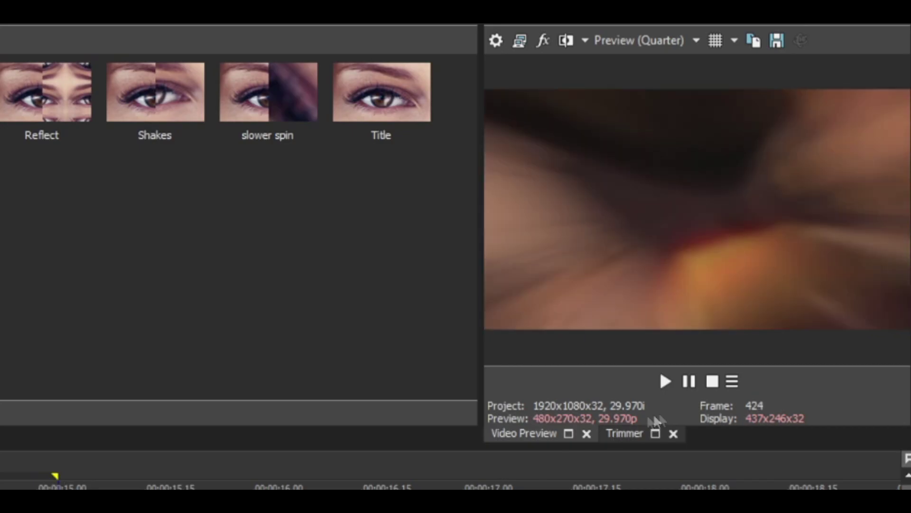
key(space)
click(691, 382)
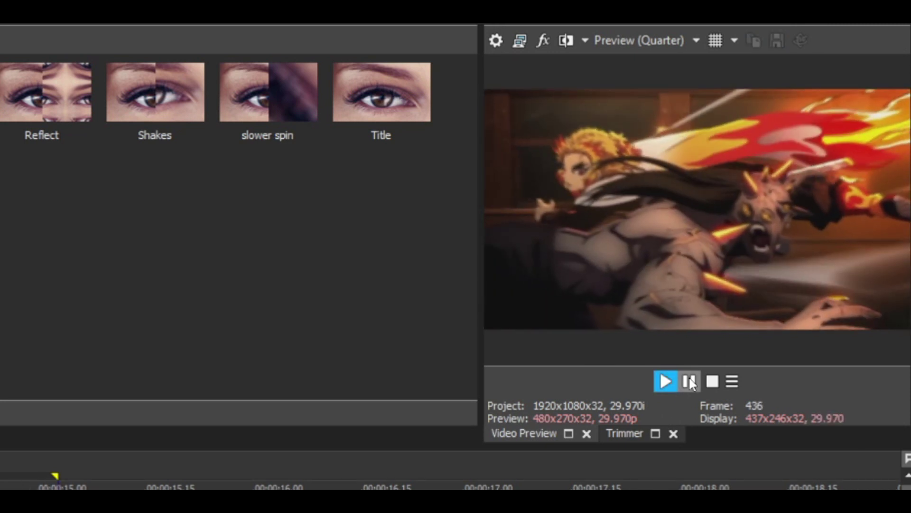
click(691, 383)
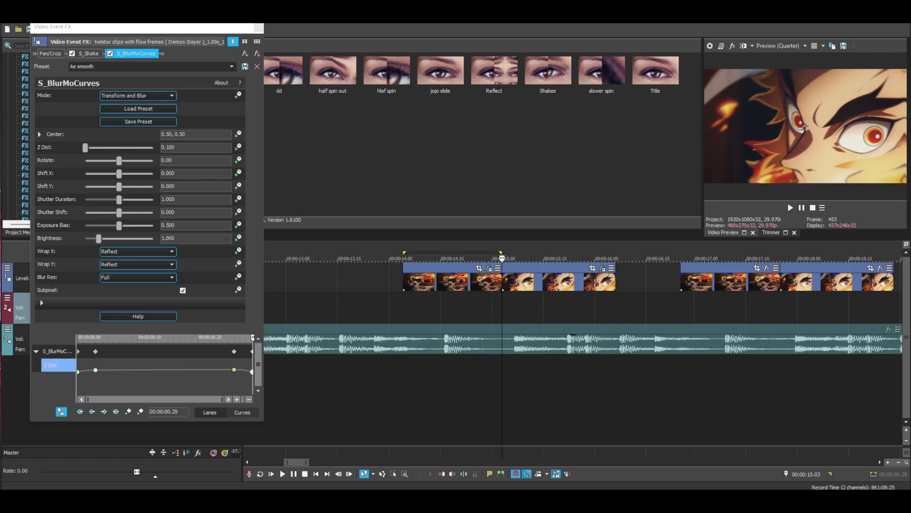
- Close the first clip's effects and apply the S_BlurMoCurves preset Ae smooth to the second clip, which already has S_Shake
click(259, 28)
click(603, 268)
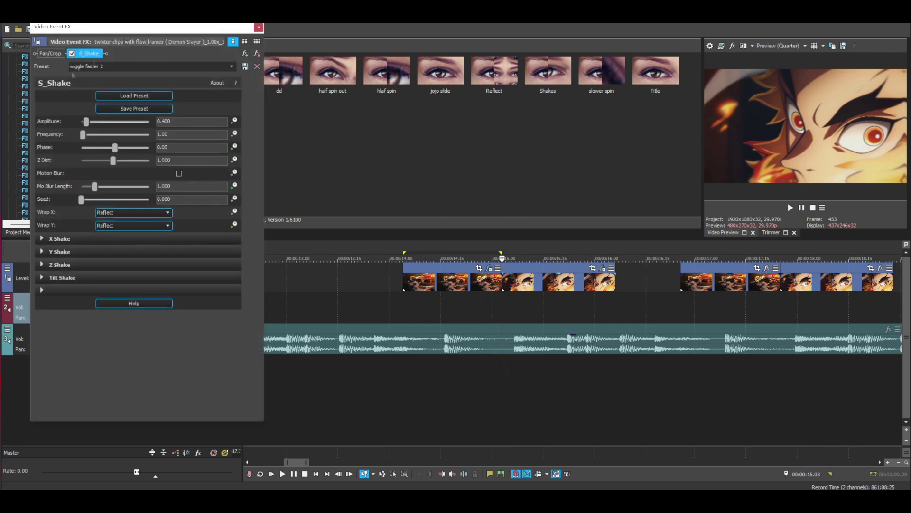
click(258, 28)
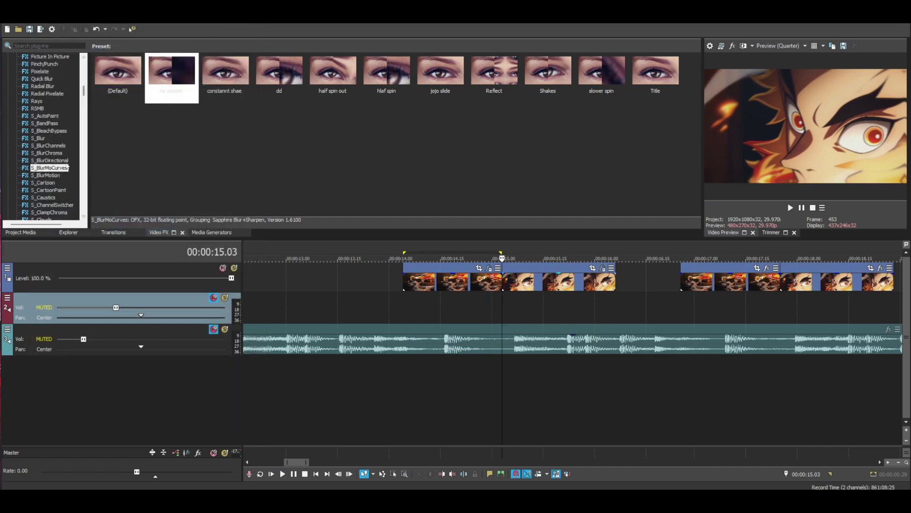
drag(171, 71, 567, 290)
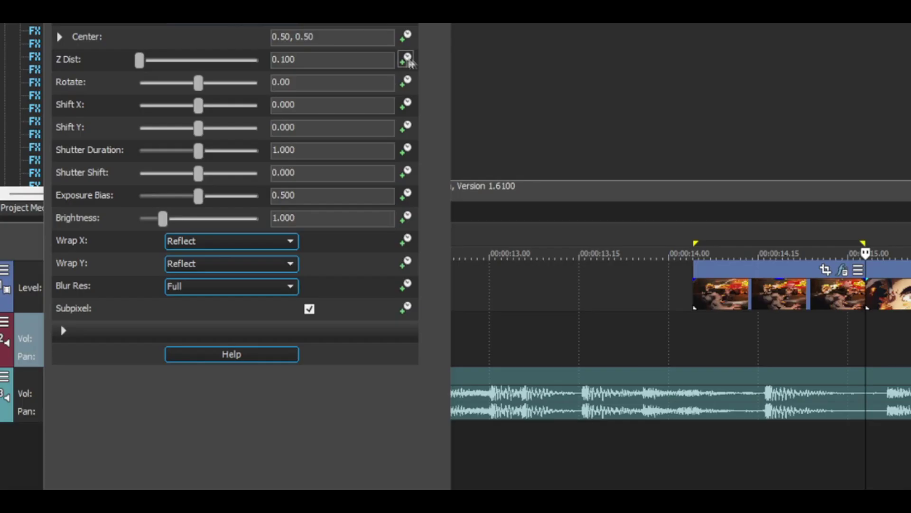
- Enable keyframe animation for the second clip's Z Dist and set its first keyframe, at the clip's start, to 1.2
click(409, 58)
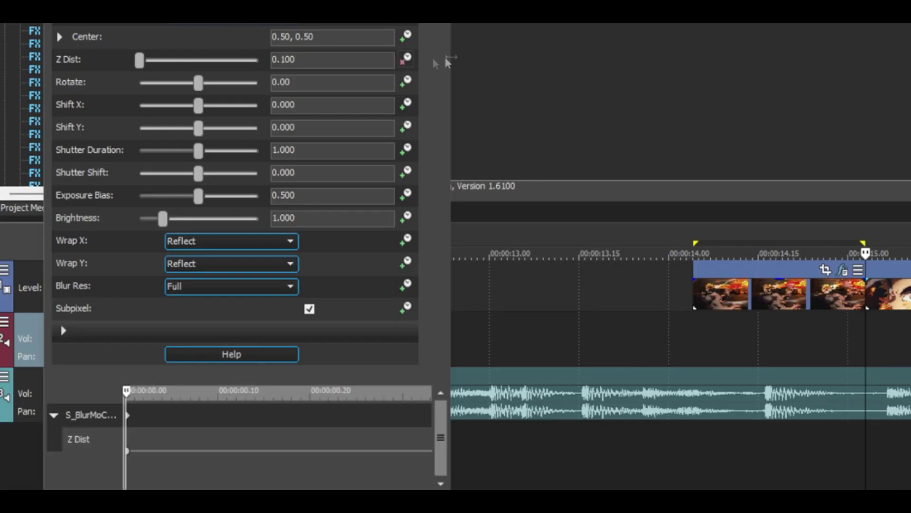
click(129, 415)
double_click(338, 61)
key(BackSpace)
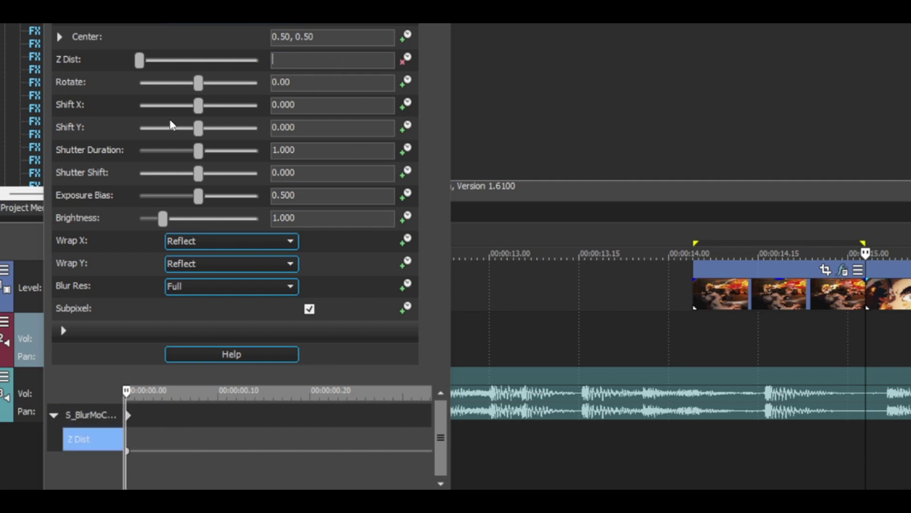
text(1.2)
key(Return)
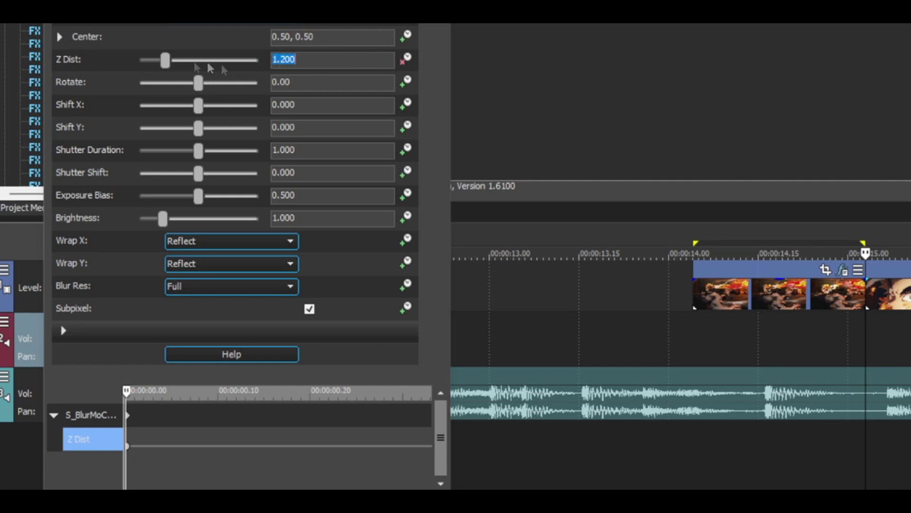
- Try a Z Dist of about 2.133 on the second clip's first keyframe and restore it to 1.2
drag(166, 61, 189, 61)
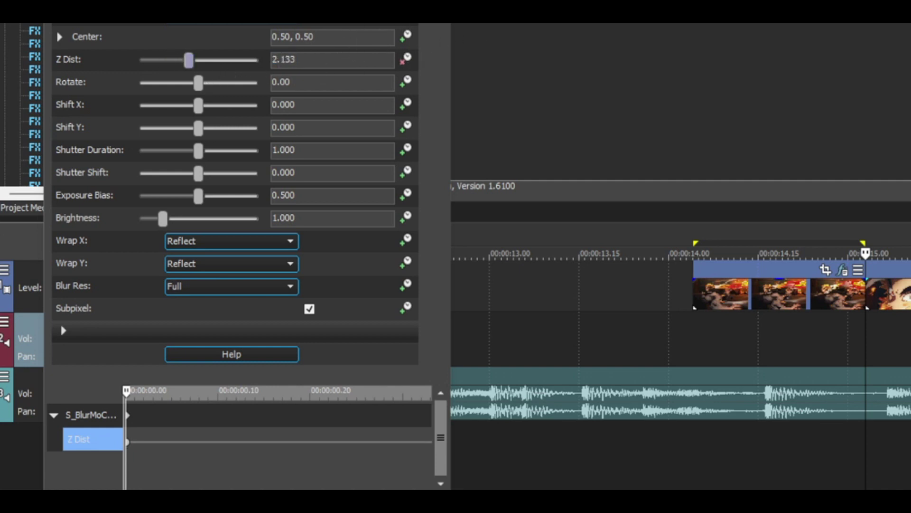
text(1.2)
key(Return)
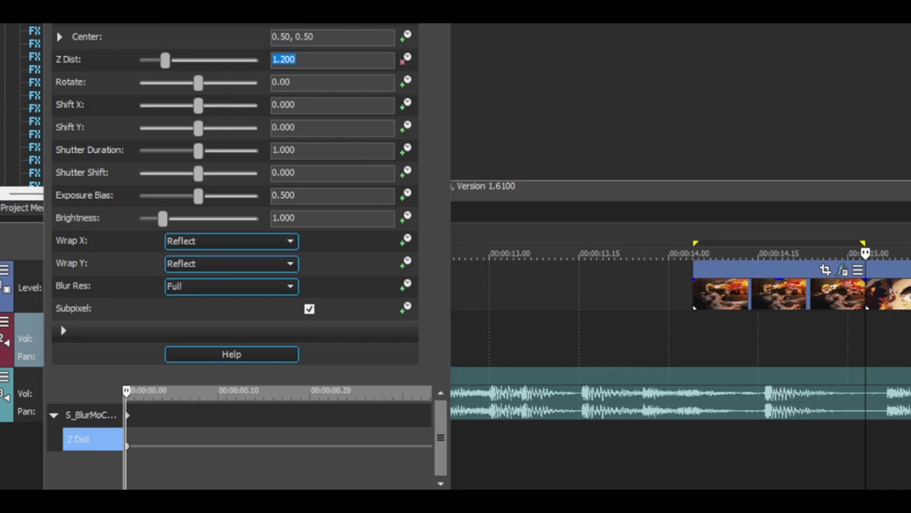
- Add a Z Dist keyframe of 1 three frames after the second clip's start
key(Right)
key(Right)
key(Right)
drag(326, 64, 148, 98)
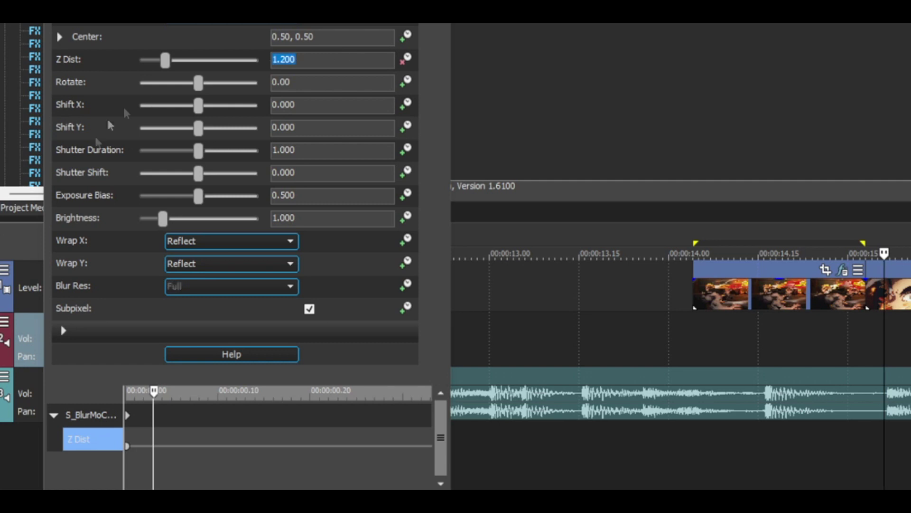
key(BackSpace)
text(1)
key(Return)
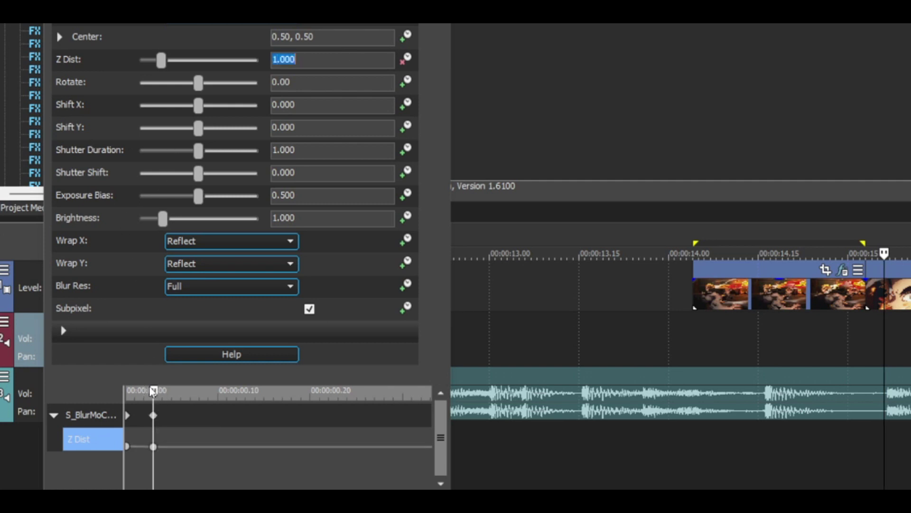
- Add a Z Dist keyframe of 1.2 at the very end of the second clip
drag(153, 391, 431, 391)
drag(342, 61, 125, 73)
text(1.2)
key(Return)
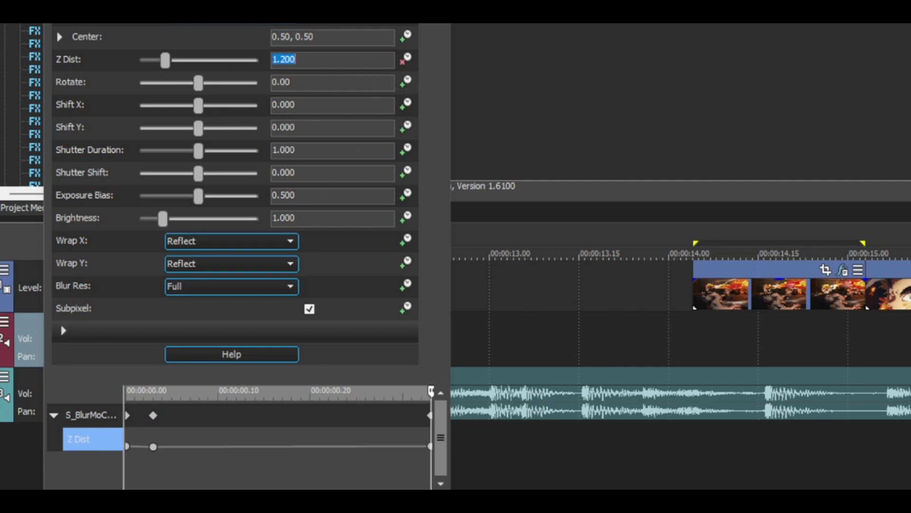
- Add a Z Dist keyframe of 0.8 three frames before the second clip's end, at 00:00:01.00
drag(430, 391, 403, 390)
double_click(291, 60)
key(BackSpace)
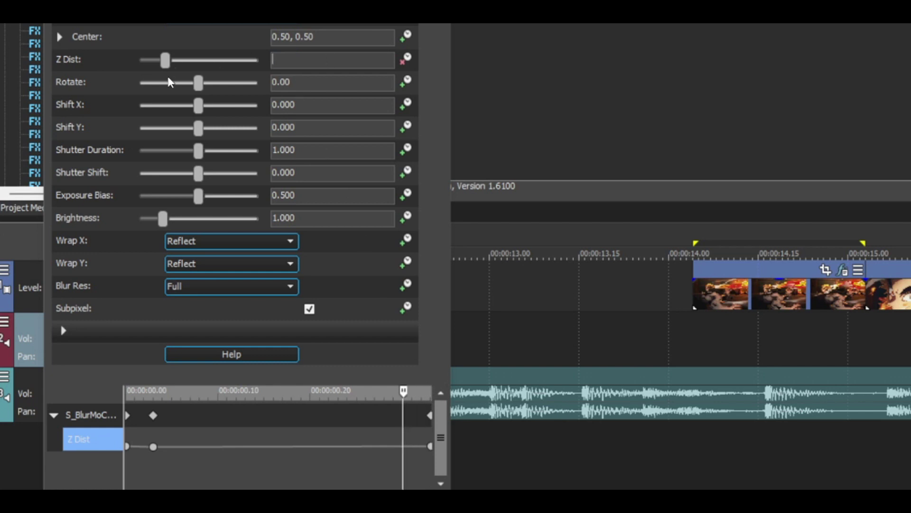
text(0.800)
key(Return)
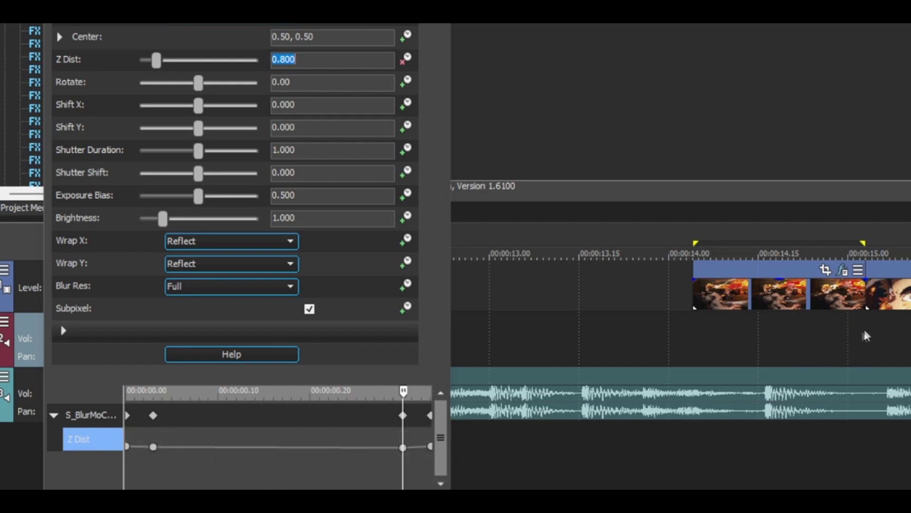
- Open the fade options of the second clip's Z Dist keyframe at 00:00:01.00
mouse_move(403, 447)
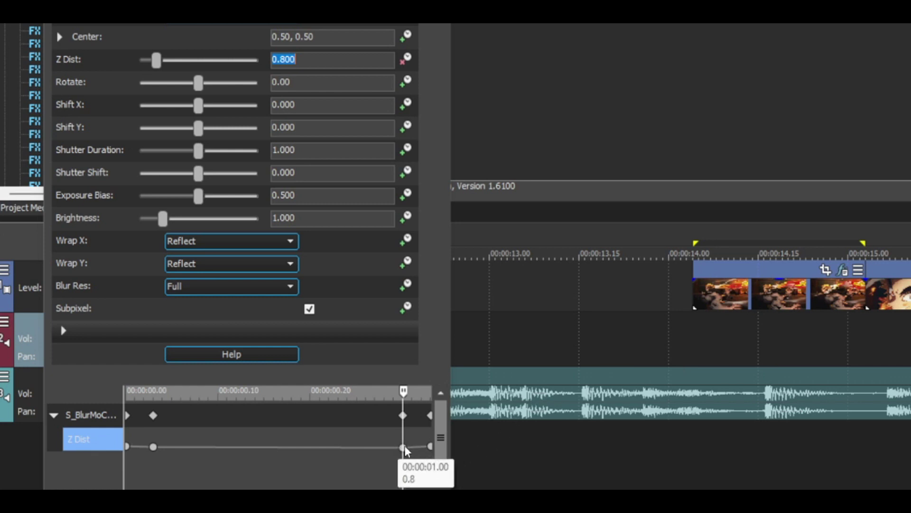
right_click(403, 447)
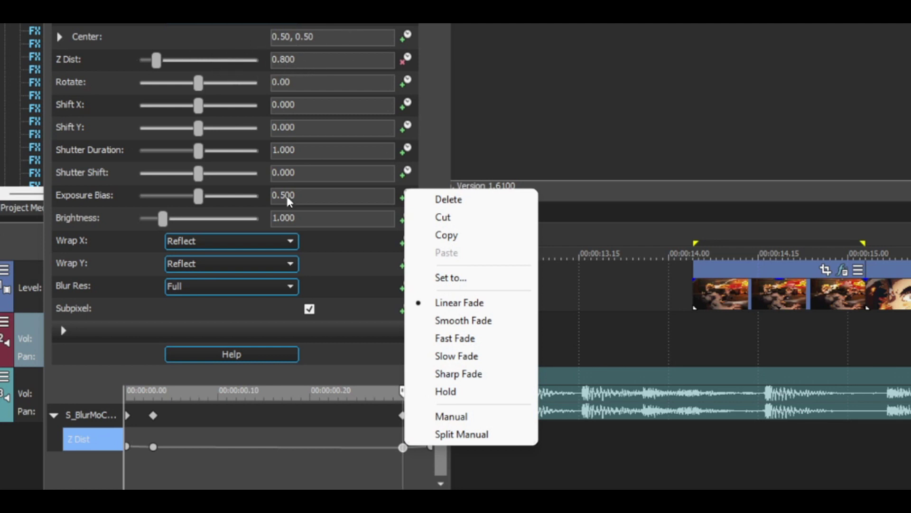
click(406, 449)
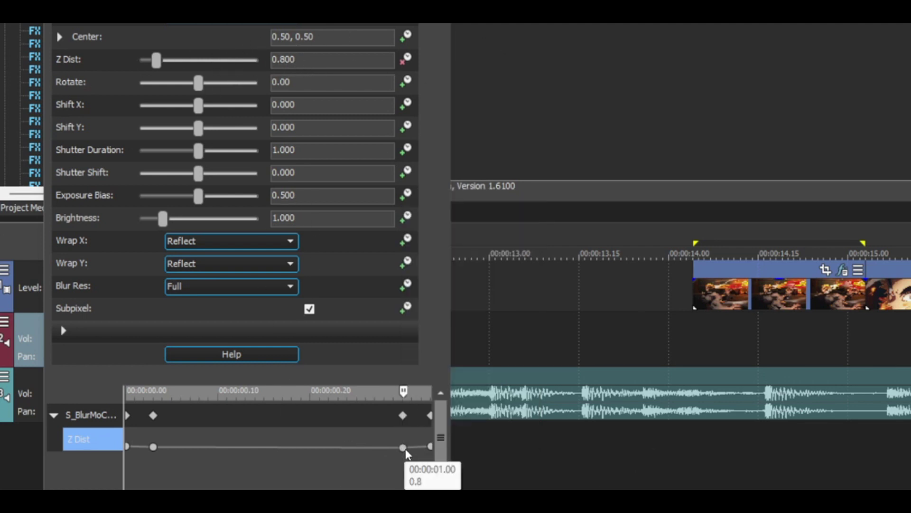
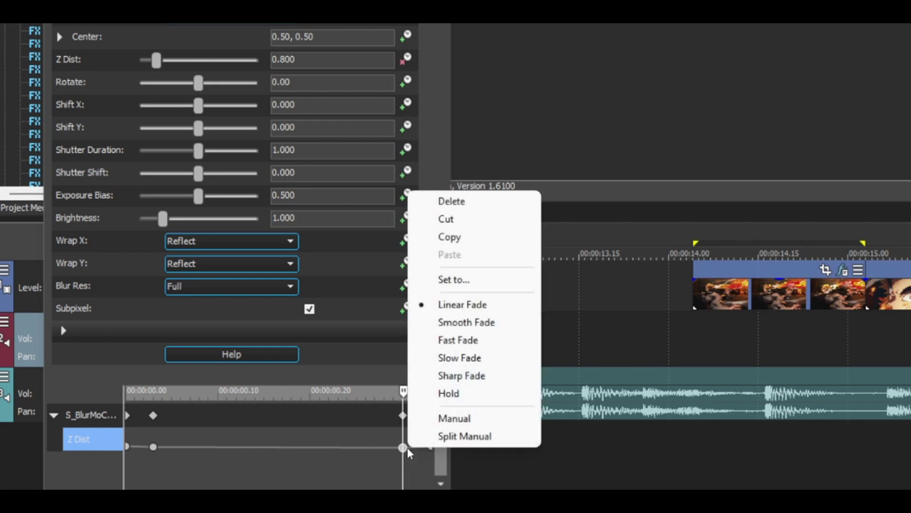
- Set the second clip's Z Dist keyframe at 00:00:01.00 to Slow Fade and its final keyframe to Fast Fade
click(502, 359)
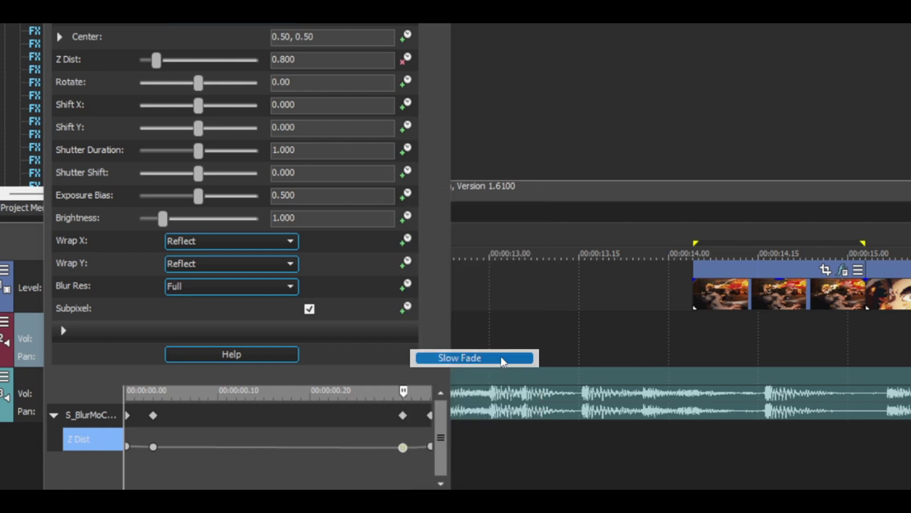
right_click(430, 446)
click(493, 333)
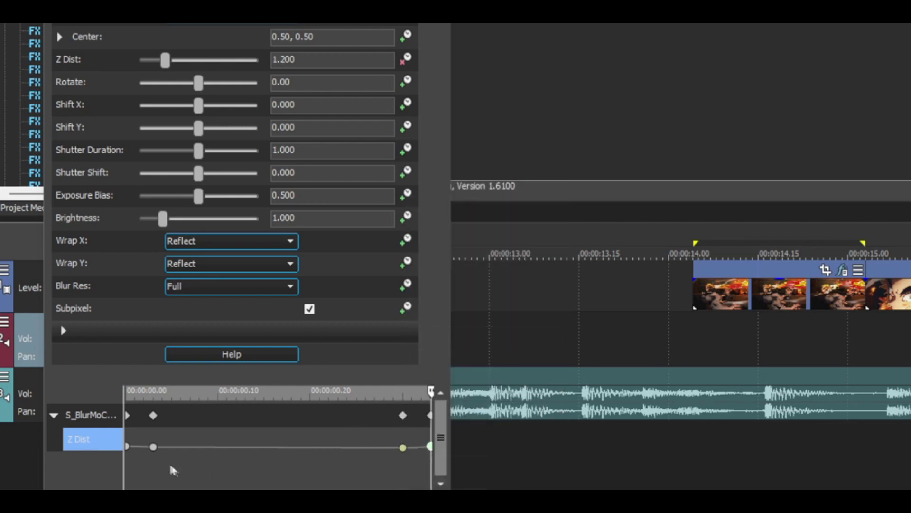
- Set the first two Z Dist keyframes of the second clip to Fast Fade
click(152, 447)
right_click(153, 447)
click(217, 338)
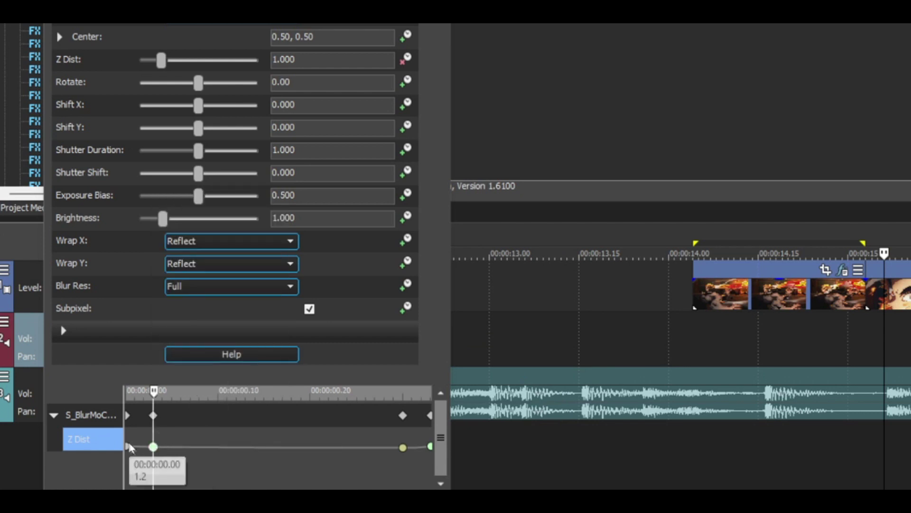
click(127, 447)
right_click(127, 446)
click(193, 334)
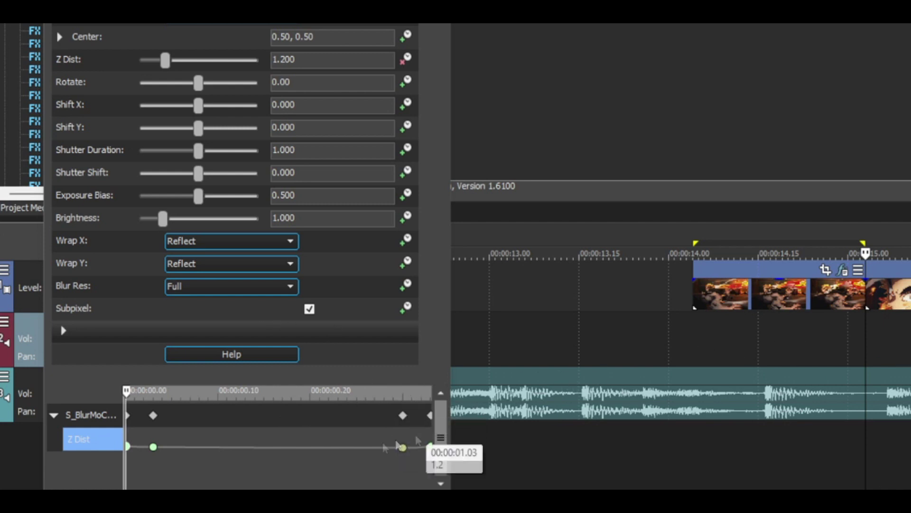
- Play back the second clip to review its eased zoom, and view its Pan/Crop settings
key(space)
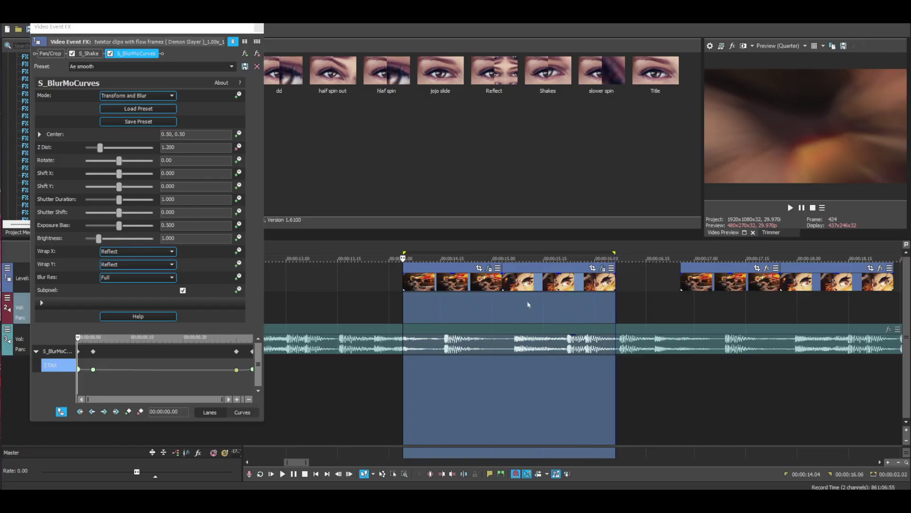
click(534, 307)
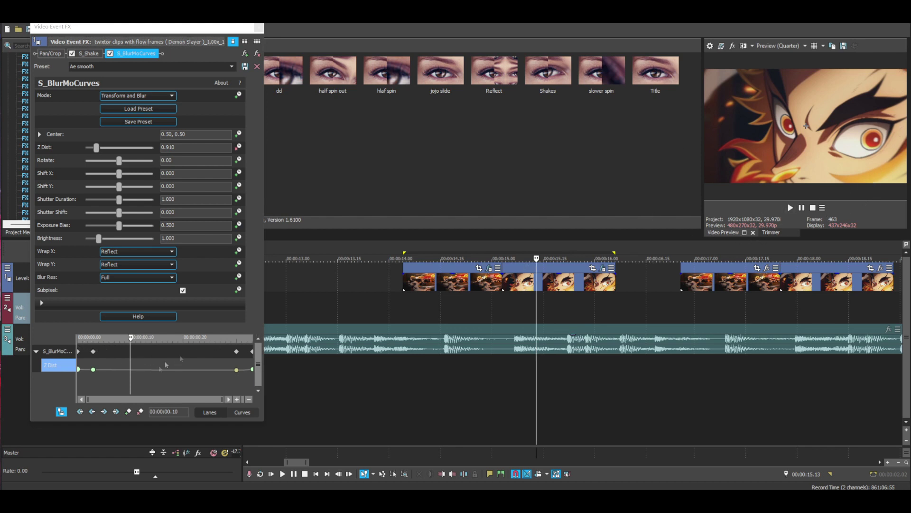
click(50, 54)
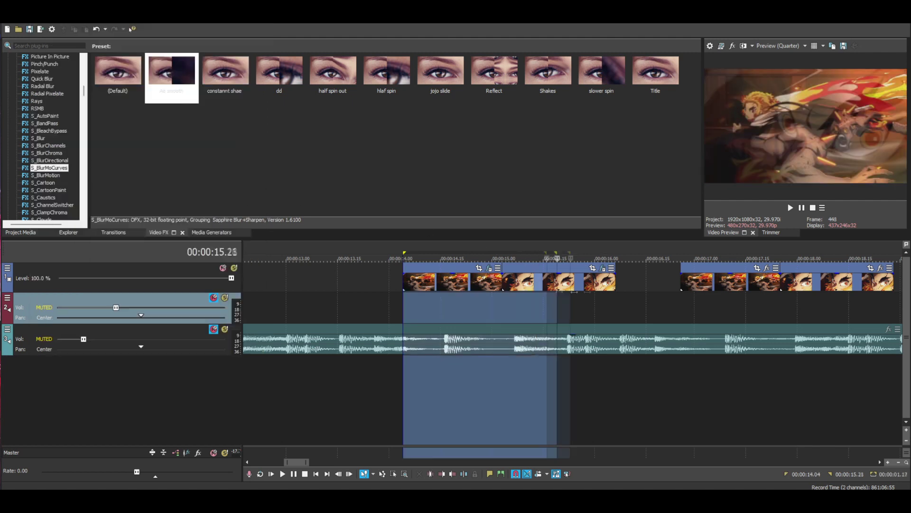
drag(570, 285, 615, 290)
key(space)
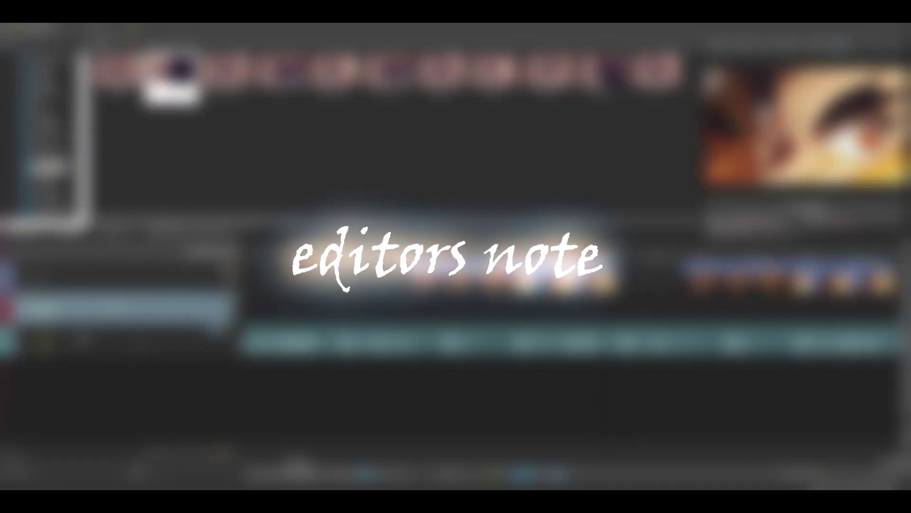
- Select the timeline range around both clips and play back the zoom transition between them
drag(406, 380, 617, 380)
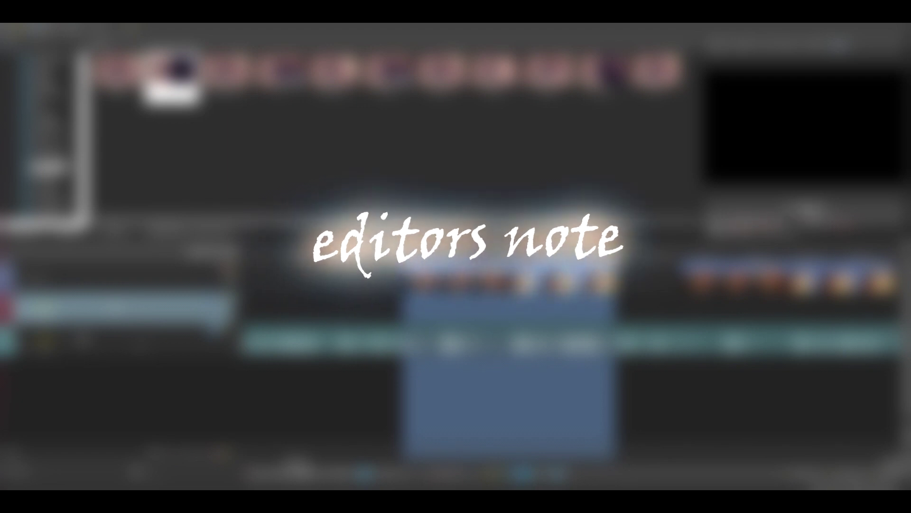
double_click(406, 280)
key(space)
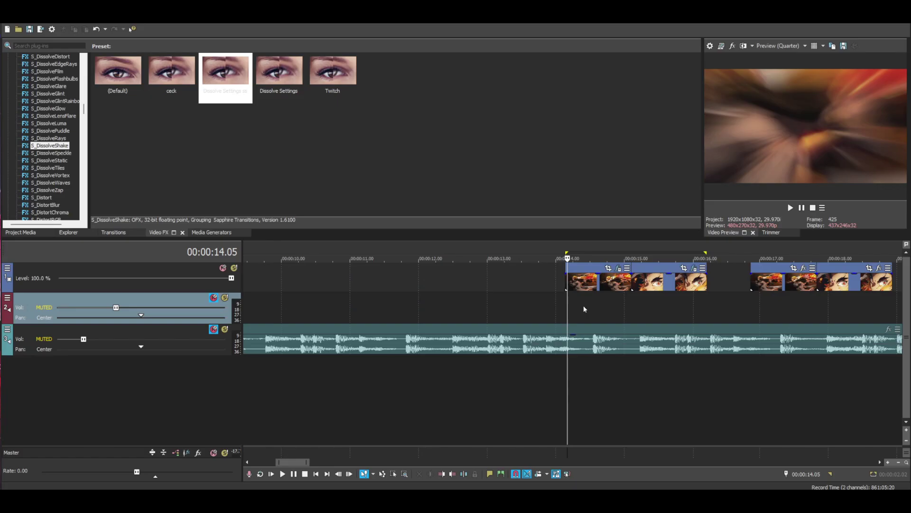
drag(583, 309, 665, 301)
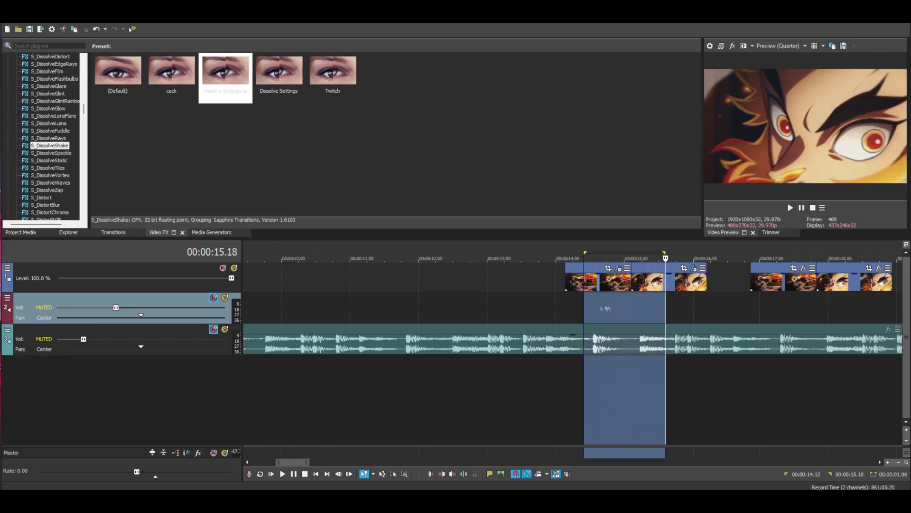
click(595, 309)
- Apply the S_Shake preset "rotate shake 12" to the first clip
scroll(56, 125, down, 15)
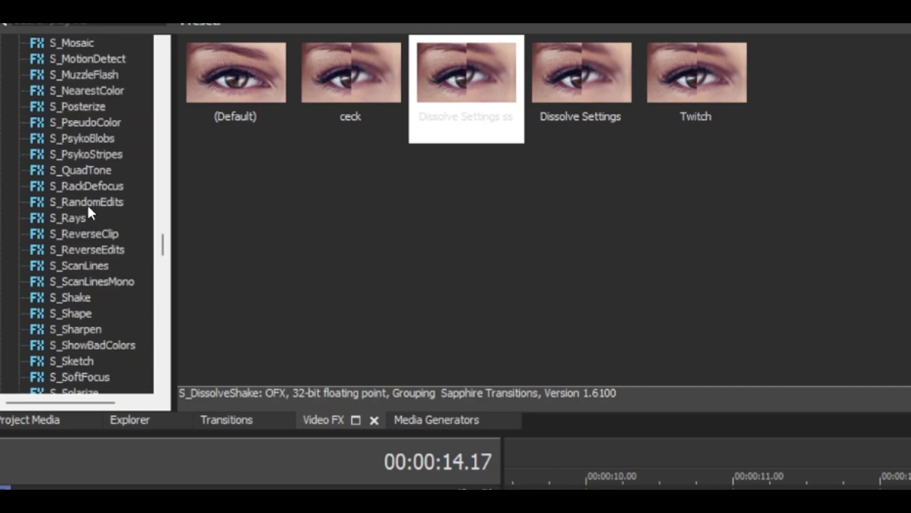
scroll(87, 204, down, 3)
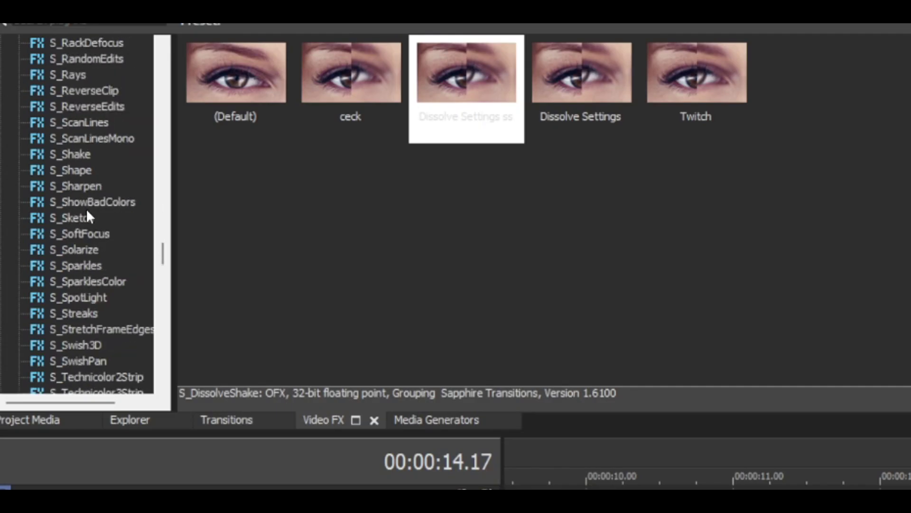
click(33, 108)
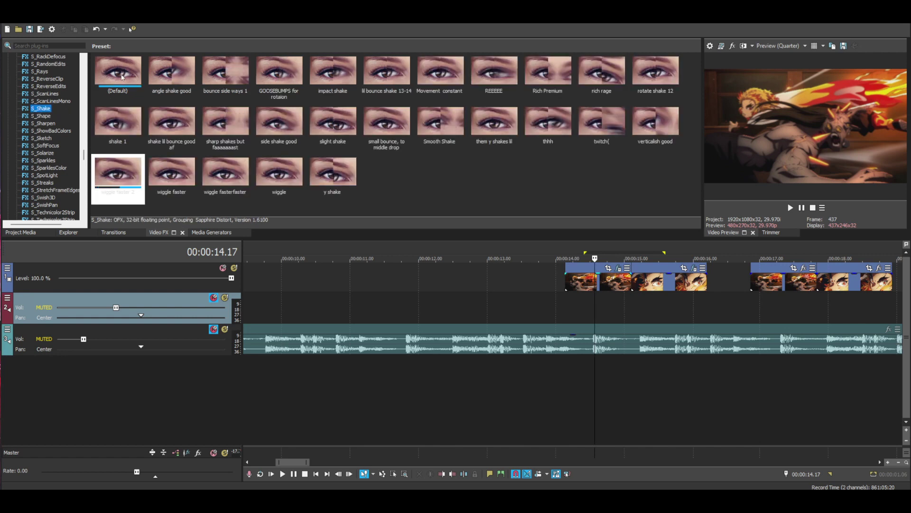
drag(615, 285, 616, 285)
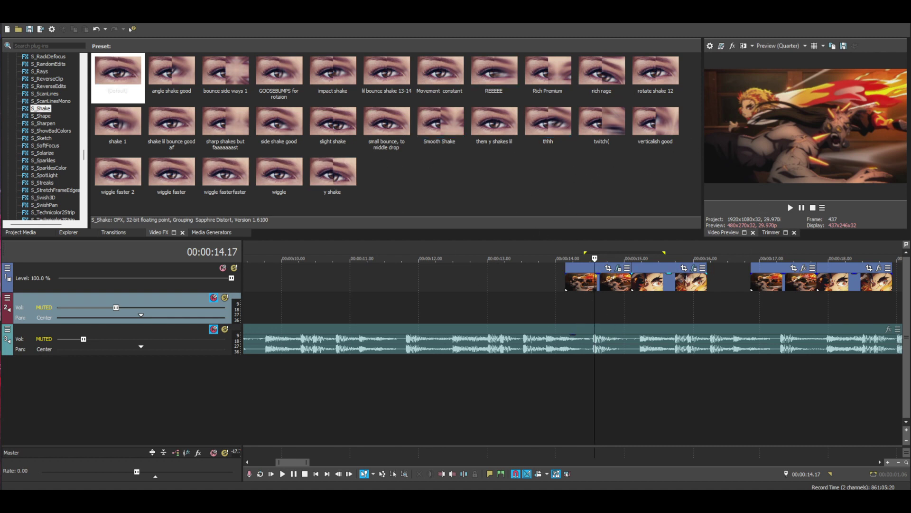
drag(109, 79, 268, 189)
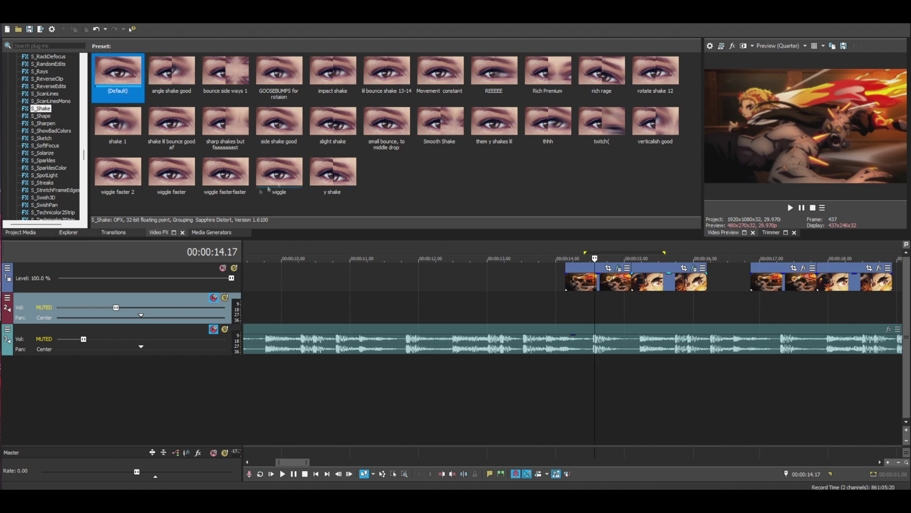
drag(656, 76, 600, 288)
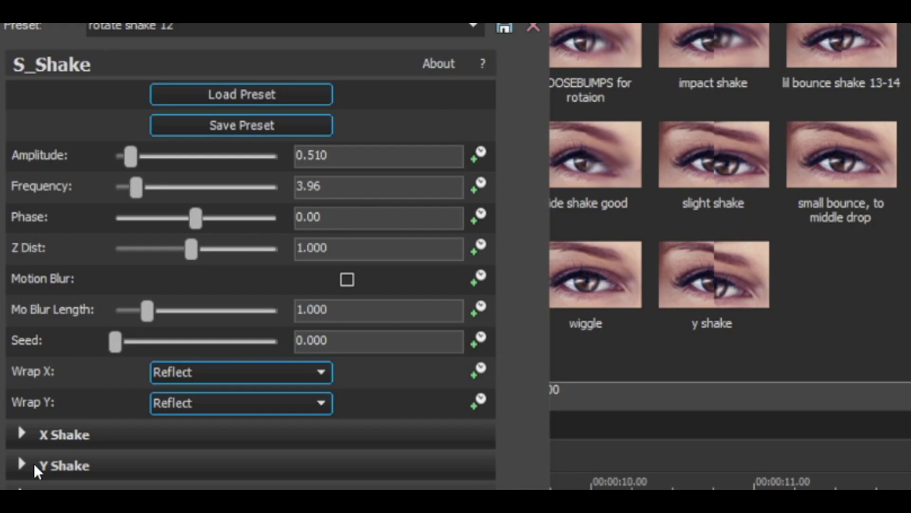
- Expand the X, Y, Z and Tilt Shake groups of the S_Shake effect and examine their parameters
click(22, 435)
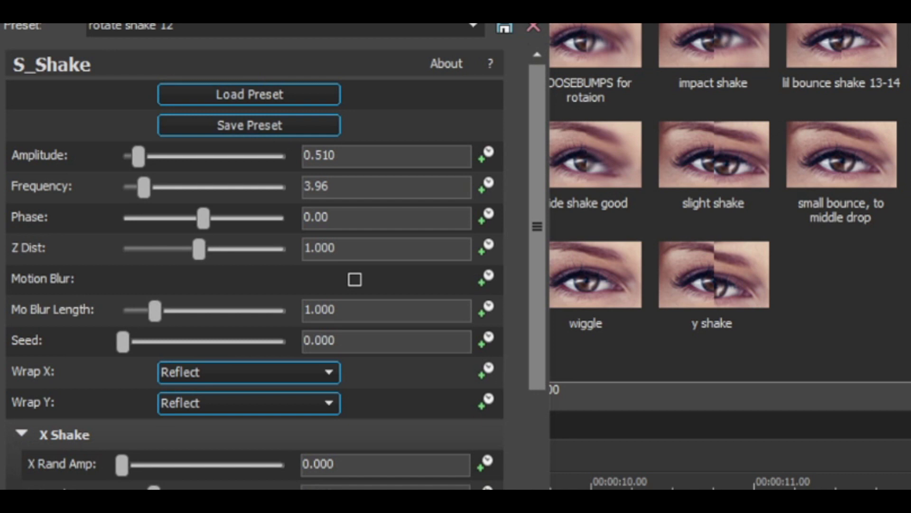
drag(541, 212, 546, 512)
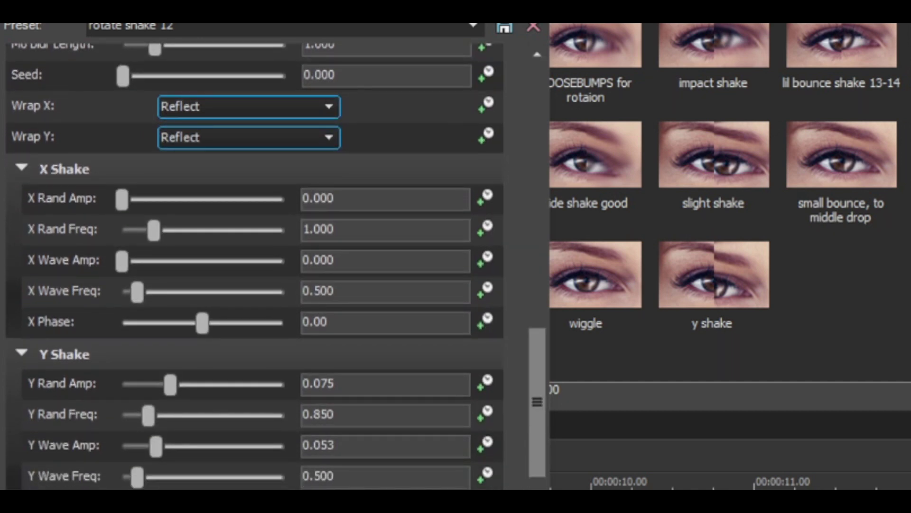
drag(538, 406, 523, 512)
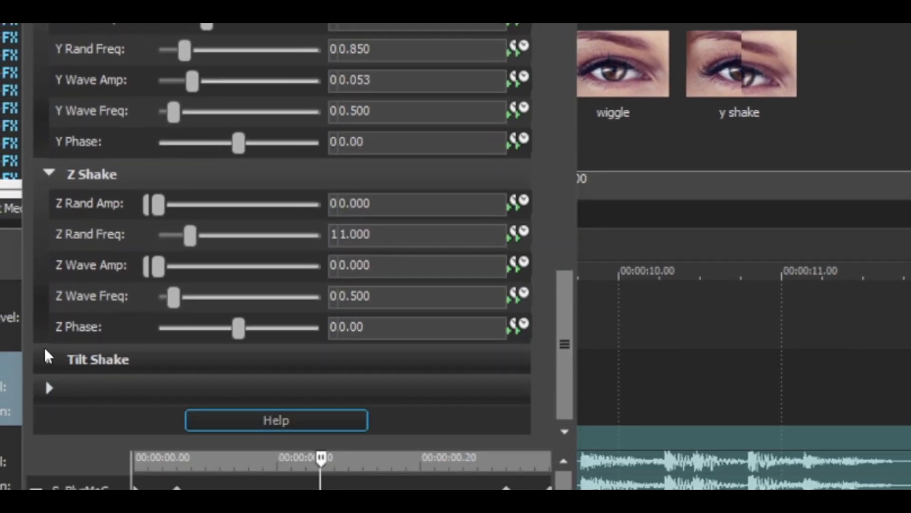
click(46, 357)
drag(567, 219, 546, 349)
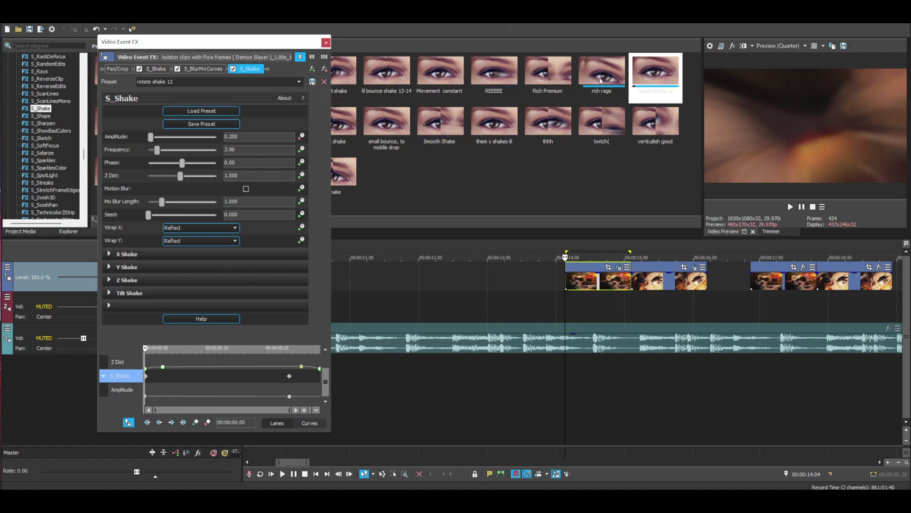
- Close the first clip's effect settings and reselect S_Shake among the video effects
click(327, 44)
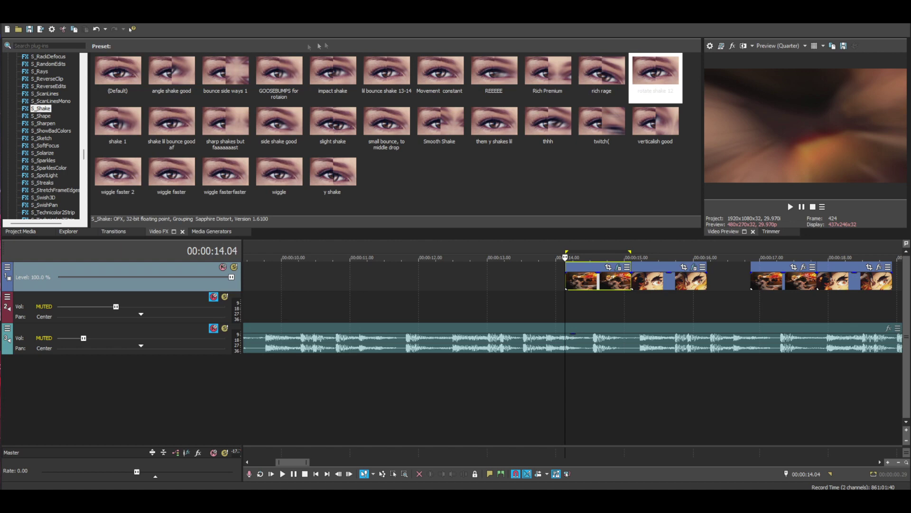
click(34, 117)
click(44, 108)
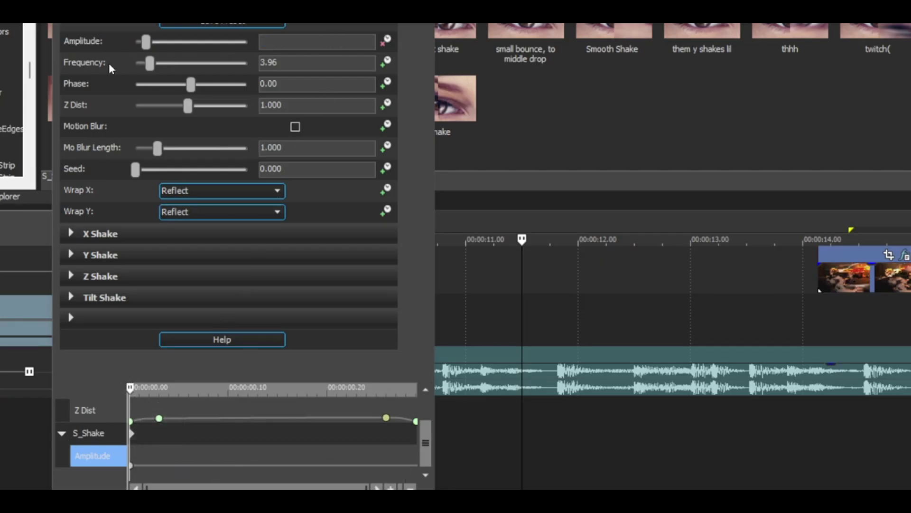
- Keyframe the first clip's S_Shake Amplitude at 0.2 at the start and 0 at 00:00:00.24
text(2)
key(Return)
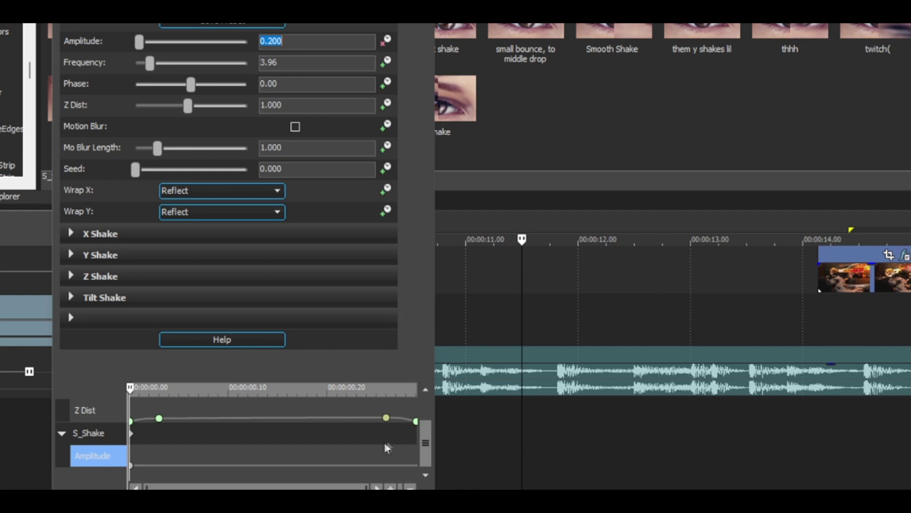
click(370, 438)
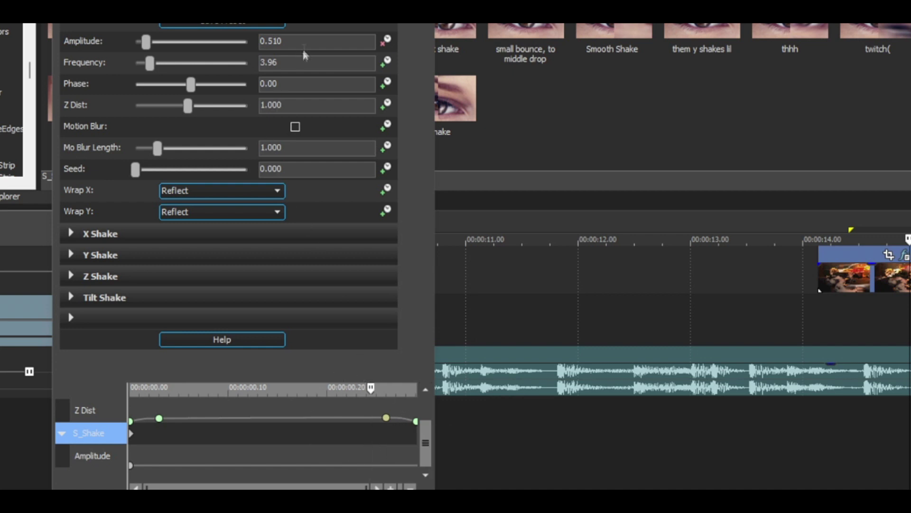
drag(299, 44, 162, 75)
text(0)
key(Return)
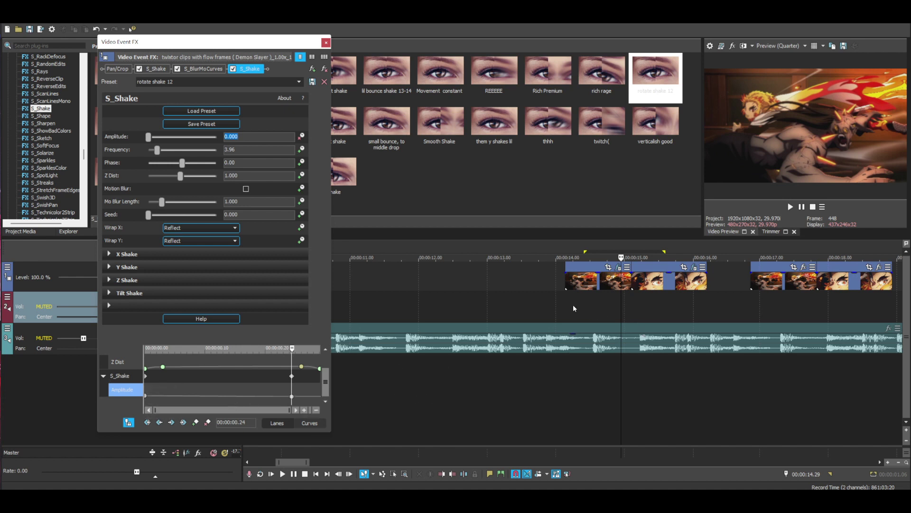
- Select the first clip's timeline range and play it back to check the fading shake
drag(565, 312, 632, 315)
key(space)
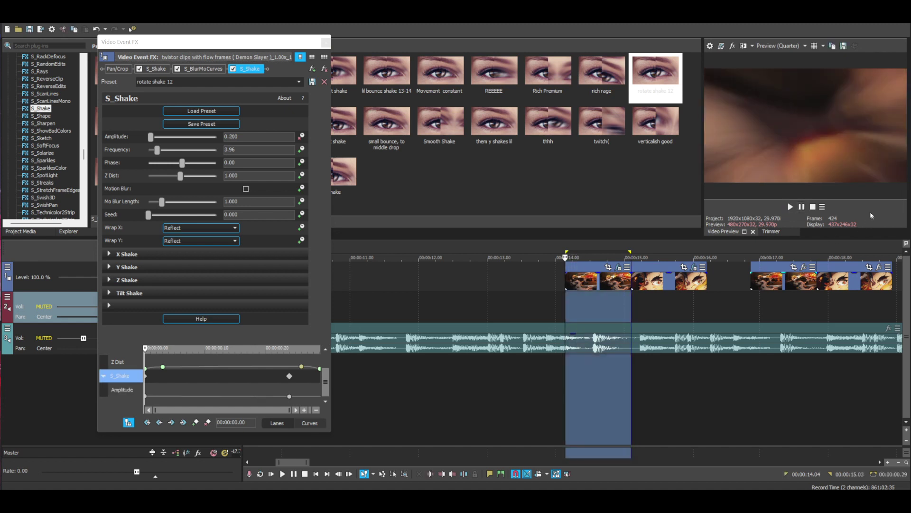
click(792, 207)
click(801, 207)
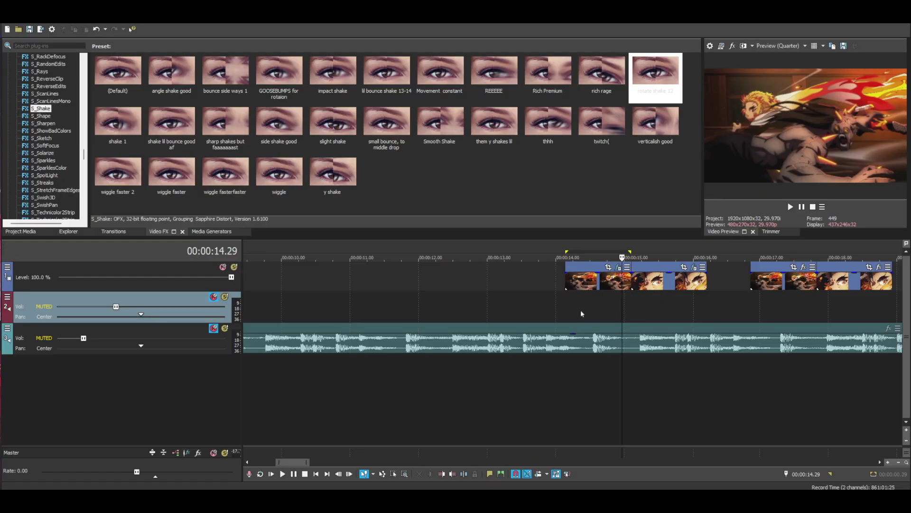
drag(566, 306, 612, 304)
click(604, 309)
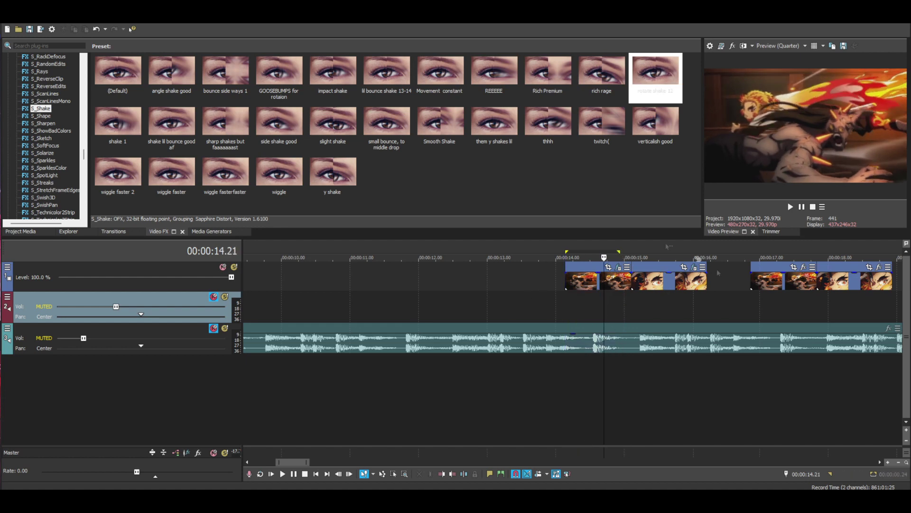
- Apply the S_Shake preset "rotate shake 12" to the second clip and set its starting Amplitude keyframe to 0.2
click(661, 309)
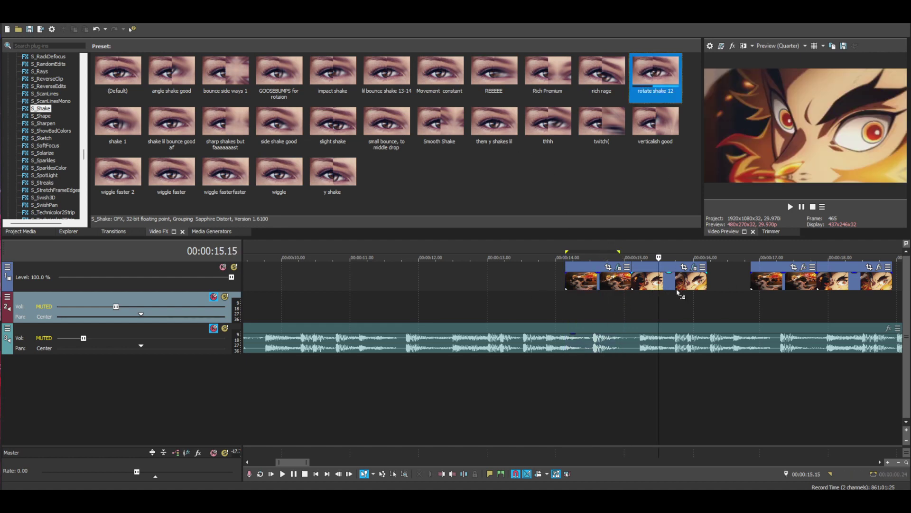
drag(678, 295, 679, 295)
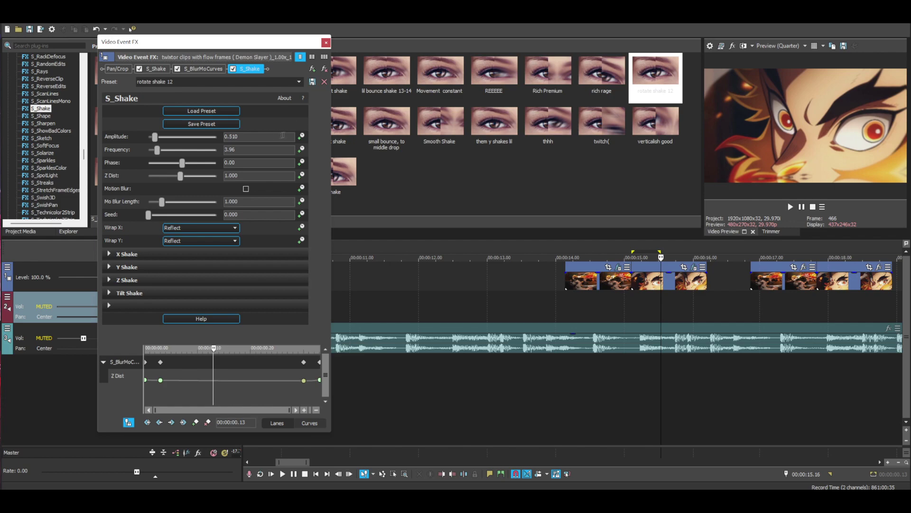
text(0.2)
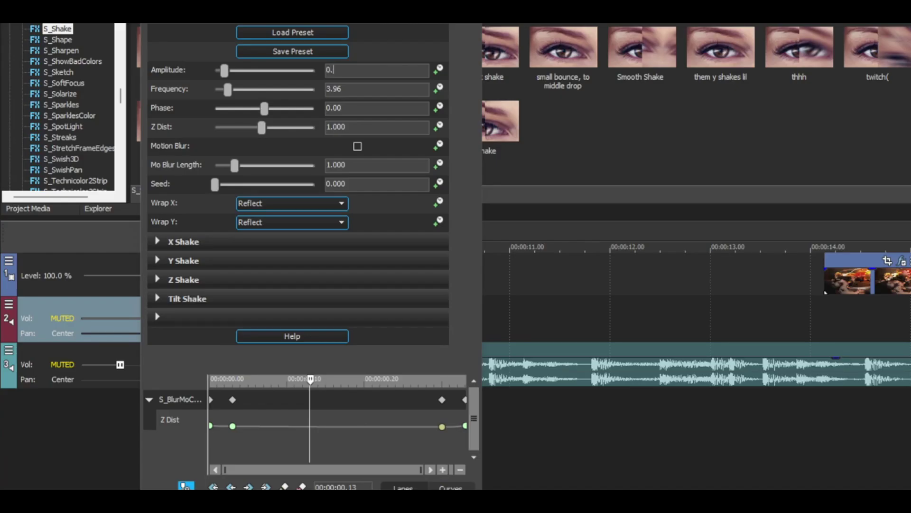
key(Return)
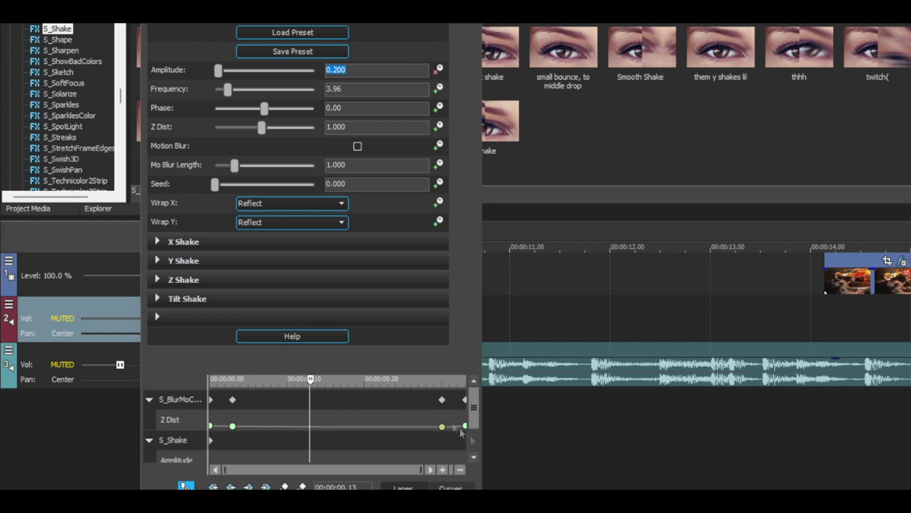
- Add an S_Shake Amplitude keyframe of 0 shortly before the second clip's end
drag(474, 422, 473, 444)
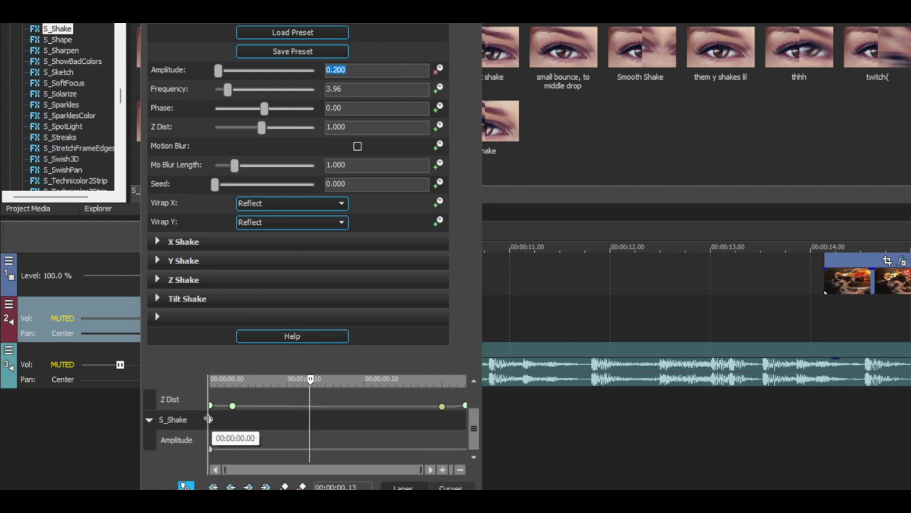
click(419, 422)
click(302, 72)
text(0)
key(Return)
- Play back both clips to preview the zoom transition with the added shake
click(825, 280)
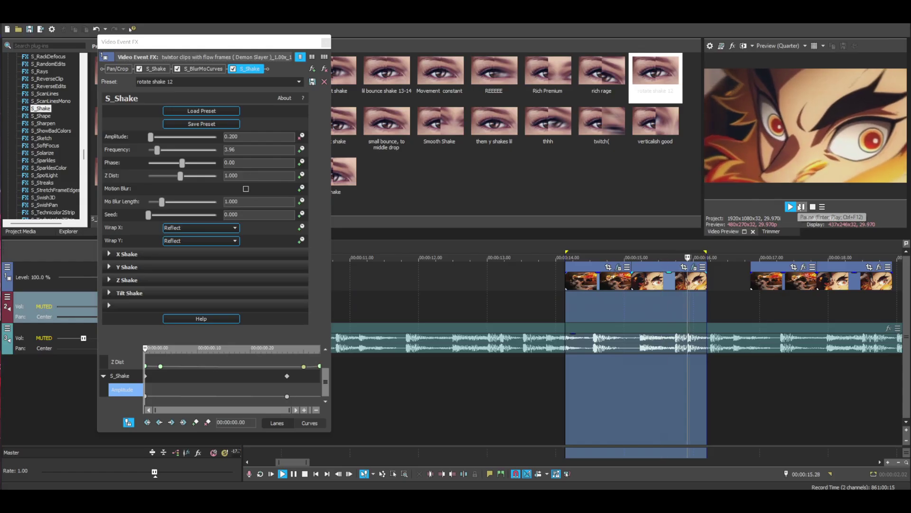
click(681, 459)
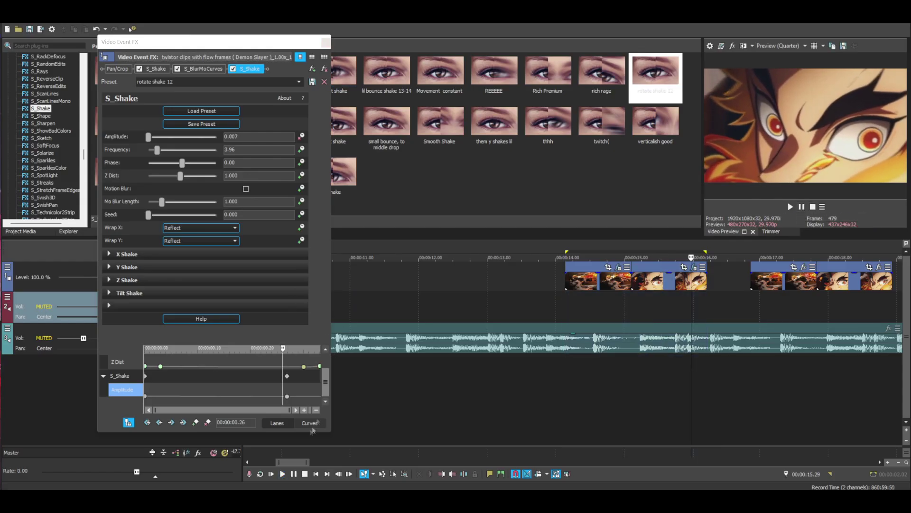
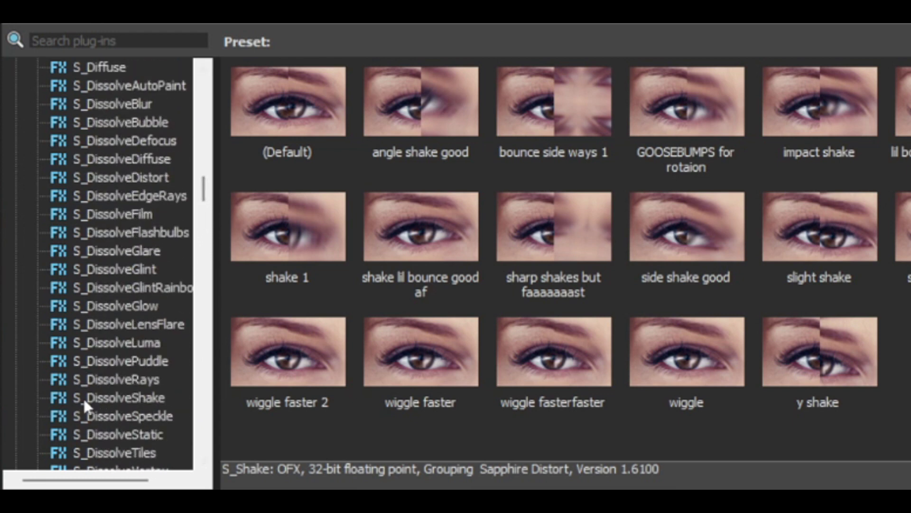
- Apply the S_DissolveShake preset "Dissolve Settings ss" to the first clip
click(112, 392)
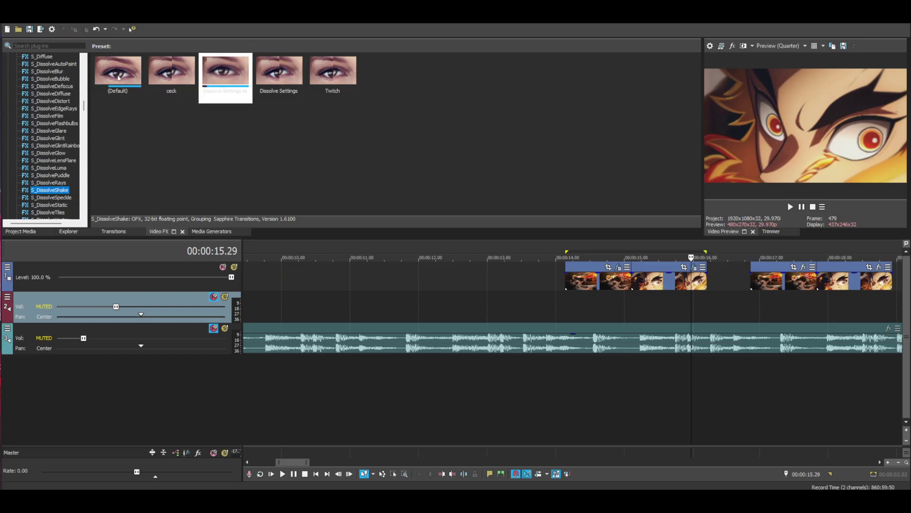
click(120, 75)
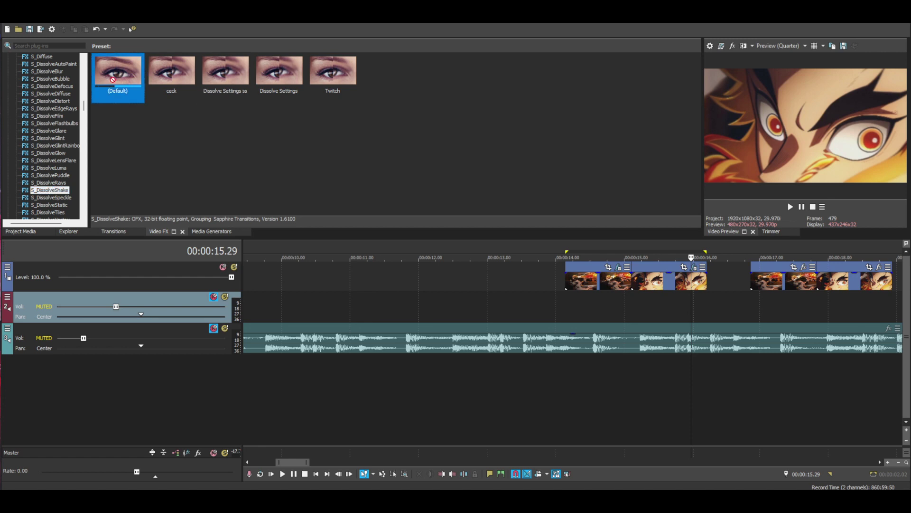
drag(591, 281, 593, 281)
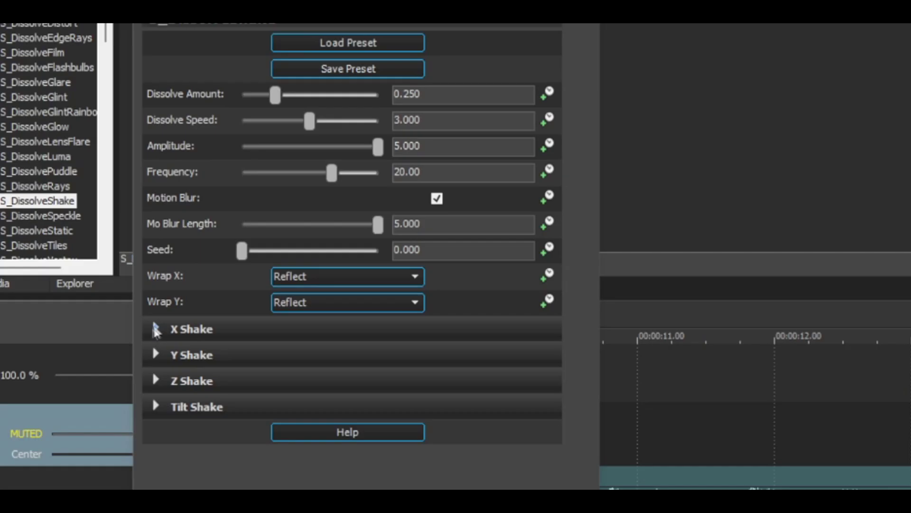
- Examine the X, Y, Z and Tilt Shake settings of S_DissolveShake along with its main parameters
click(109, 254)
scroll(325, 234, down, 2)
scroll(591, 288, down, 3)
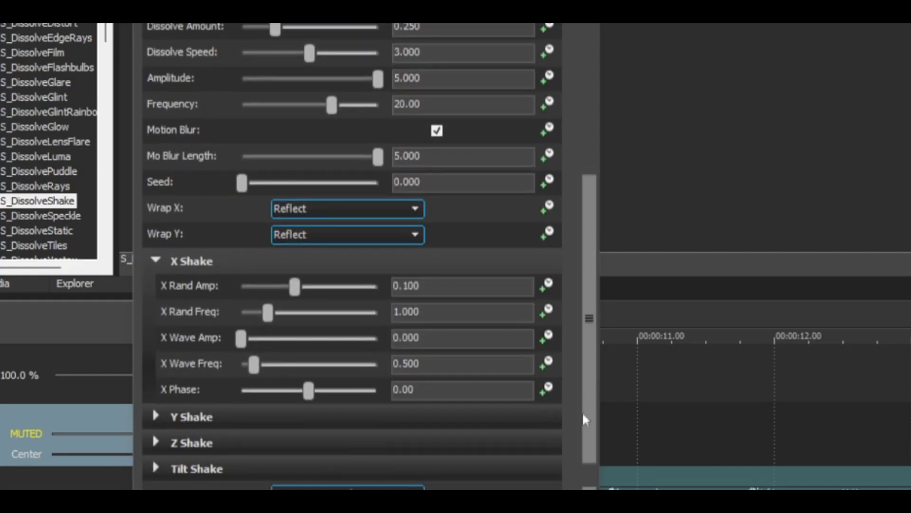
click(155, 407)
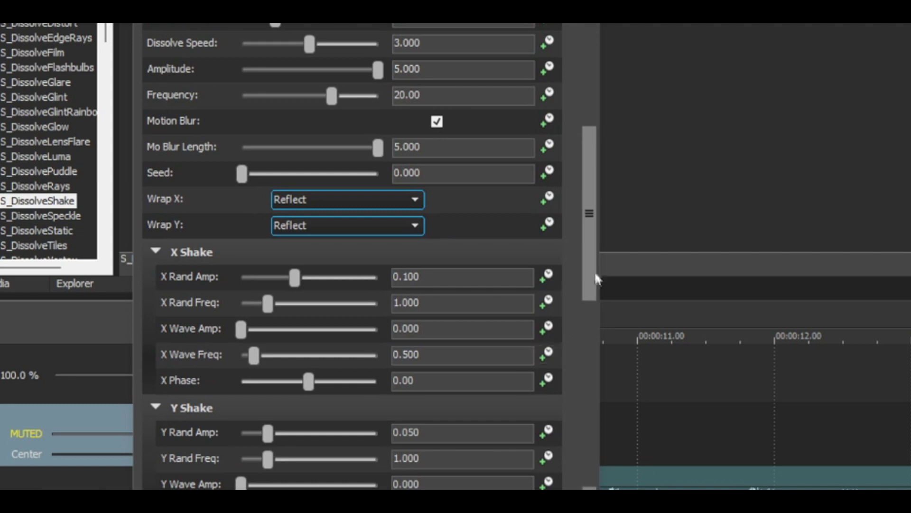
scroll(593, 284, down, 3)
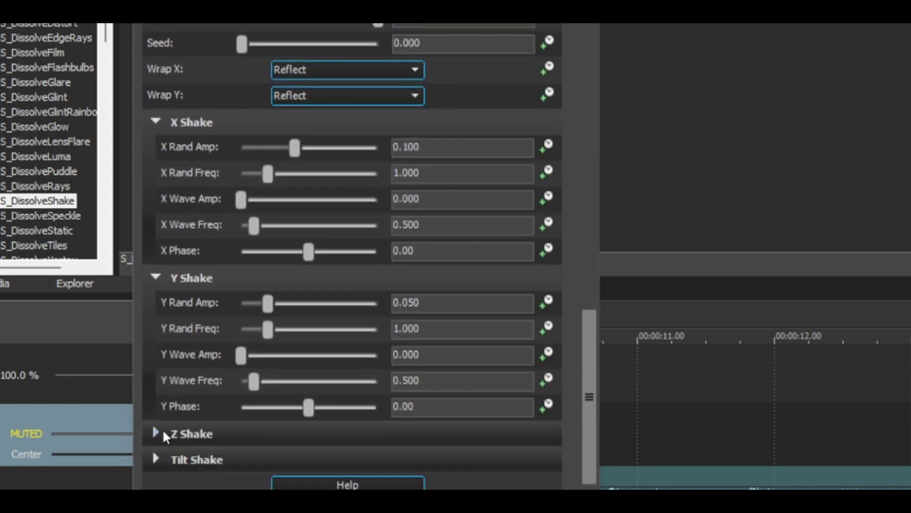
click(156, 433)
scroll(579, 309, down, 3)
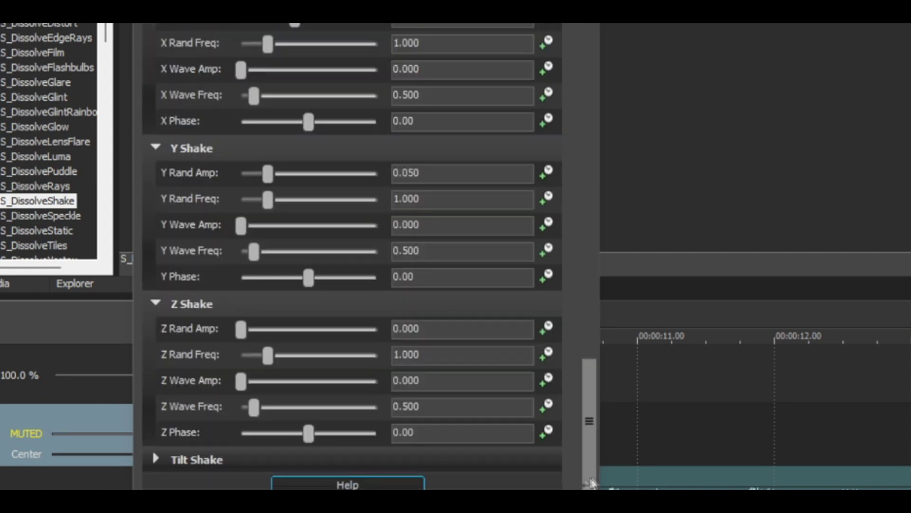
drag(588, 347, 592, 473)
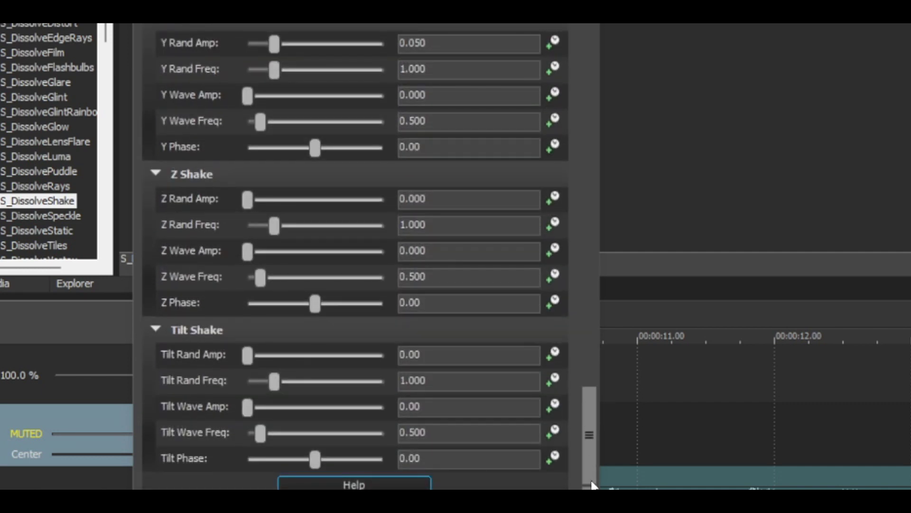
drag(599, 462, 598, 52)
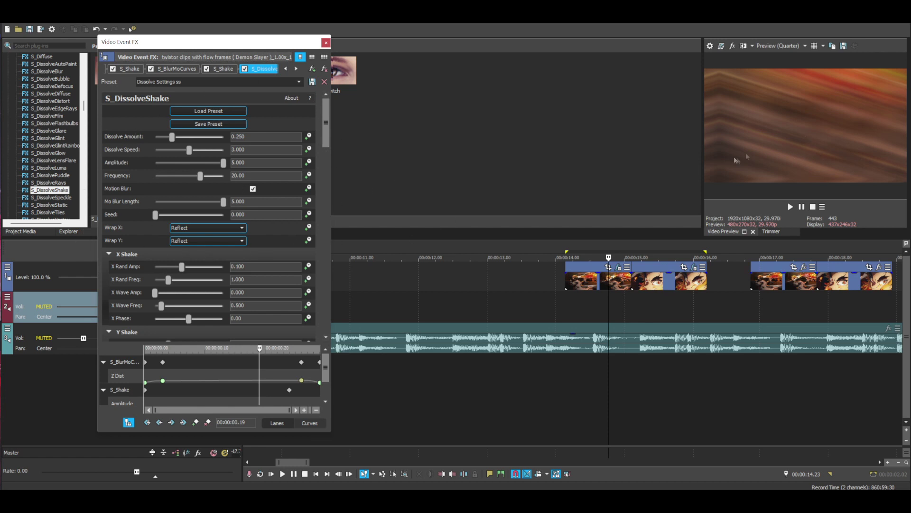
drag(326, 139, 345, 119)
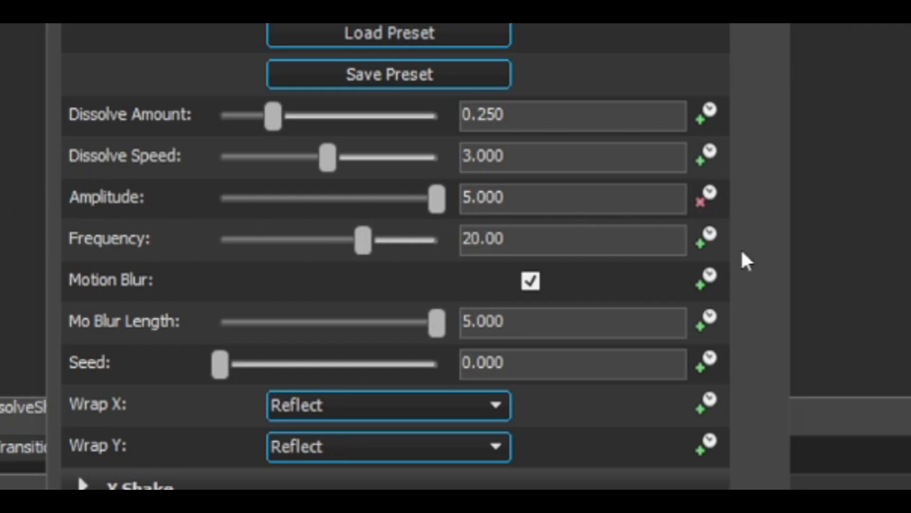
- Enable keyframe animation for S_DissolveShake's Amplitude and Frequency, and select the keyframe at the clip's start
click(707, 243)
drag(690, 256, 684, 303)
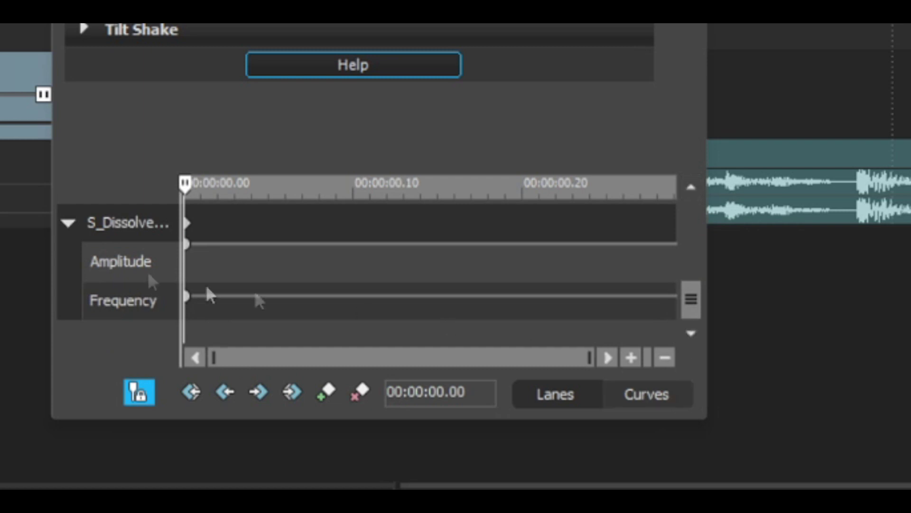
click(184, 223)
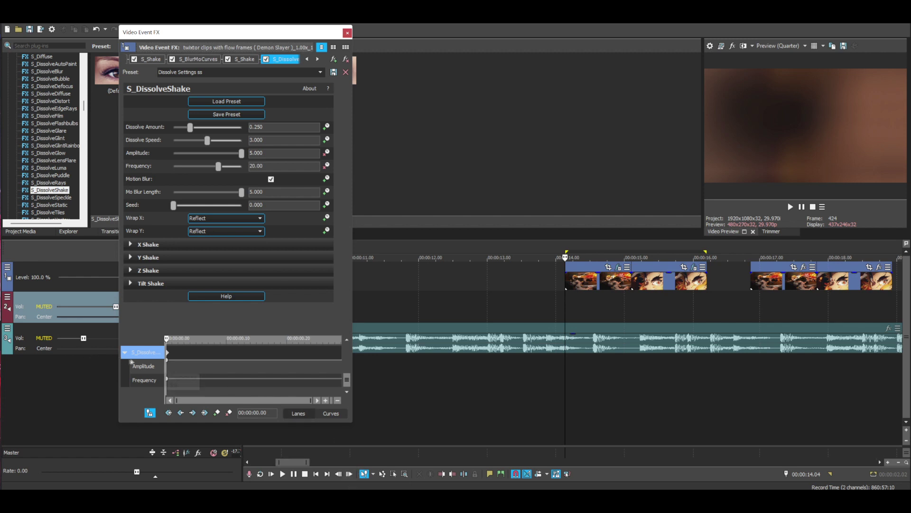
- Add S_DissolveShake keyframes at 00:00:00.04 with Amplitude 0.5 and Frequency 10
click(350, 474)
click(349, 474)
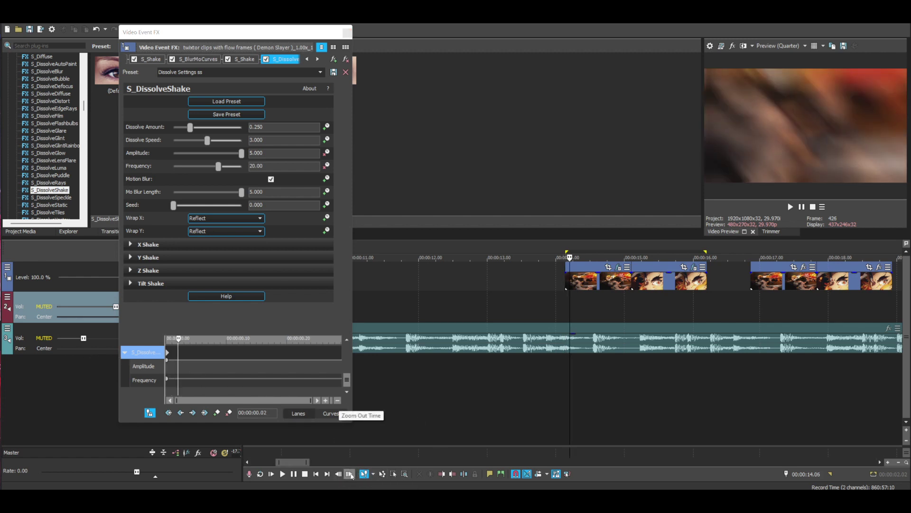
click(349, 474)
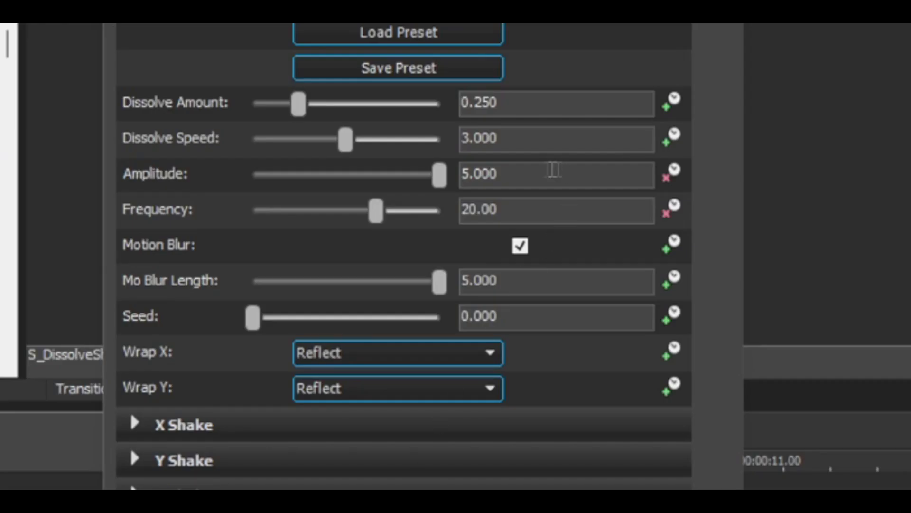
click(556, 174)
text(0)
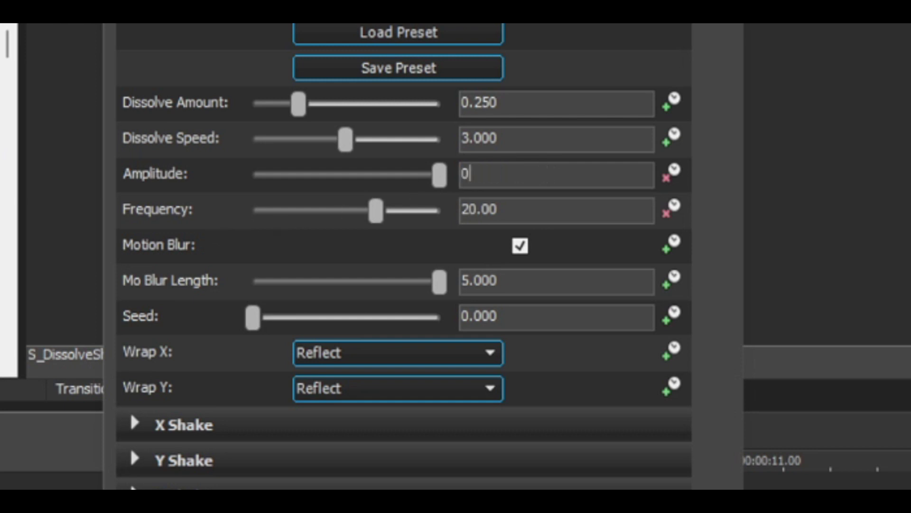
text(.5)
key(Return)
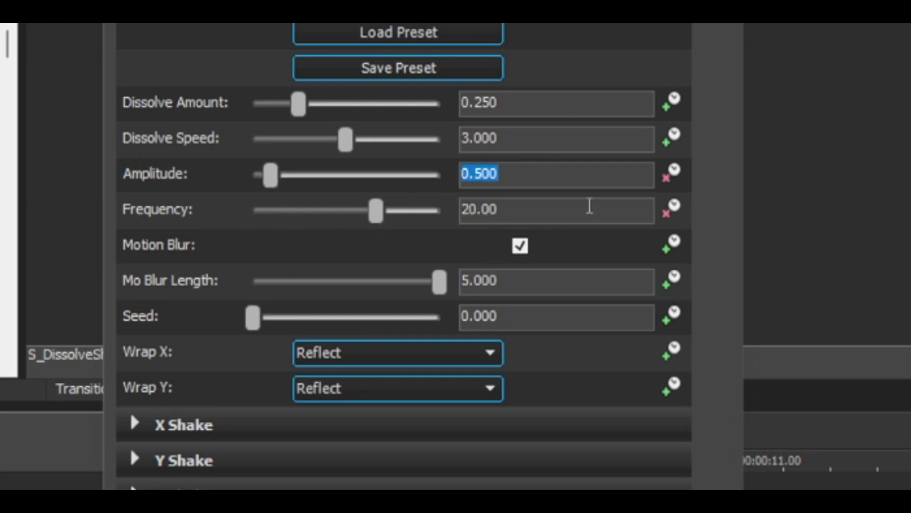
click(590, 205)
key(BackSpace)
text(10)
key(Return)
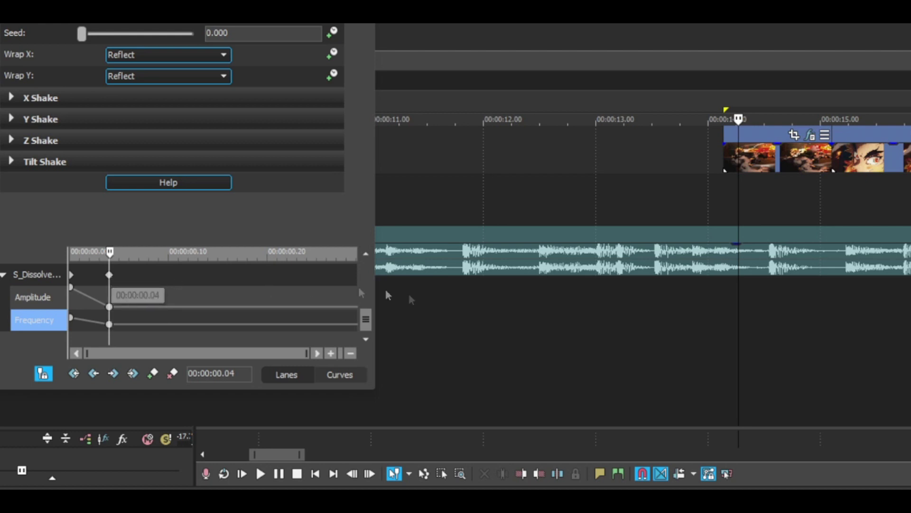
- Add S_DissolveShake keyframes at 00:00:00.14 with Amplitude 0 and Frequency 8
click(371, 474)
click(371, 476)
click(372, 477)
click(372, 476)
click(372, 477)
click(372, 476)
click(372, 477)
click(371, 477)
click(371, 476)
click(371, 477)
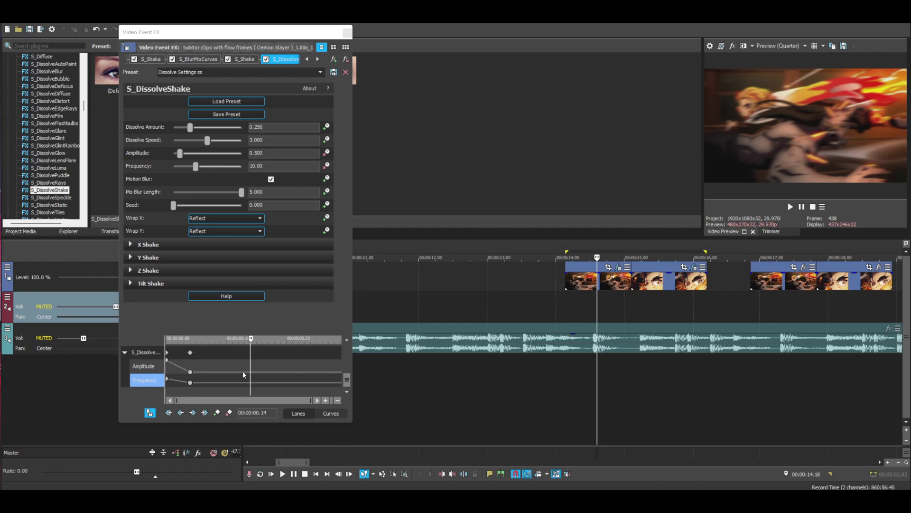
click(277, 158)
key(BackSpace)
key(BackSpace)
key(BackSpace)
key(BackSpace)
key(BackSpace)
text(0)
key(Return)
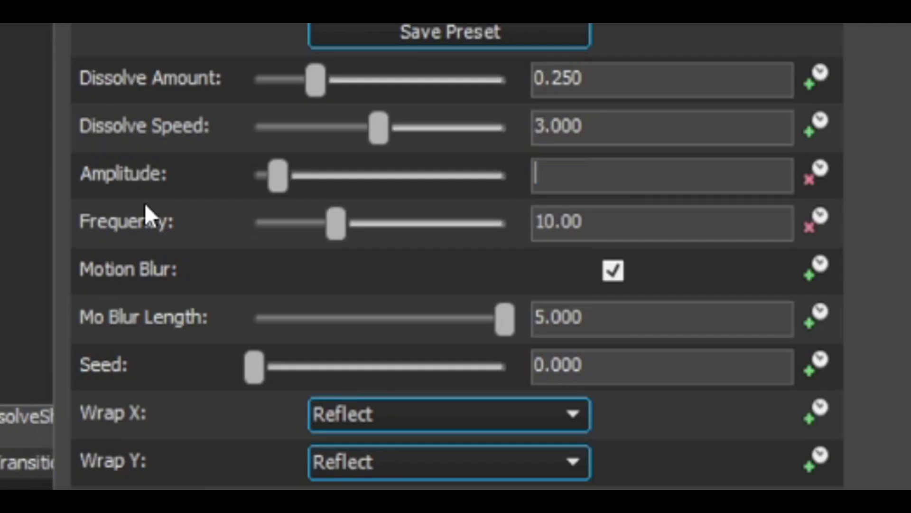
key(Tab)
key(BackSpace)
text(8)
key(Return)
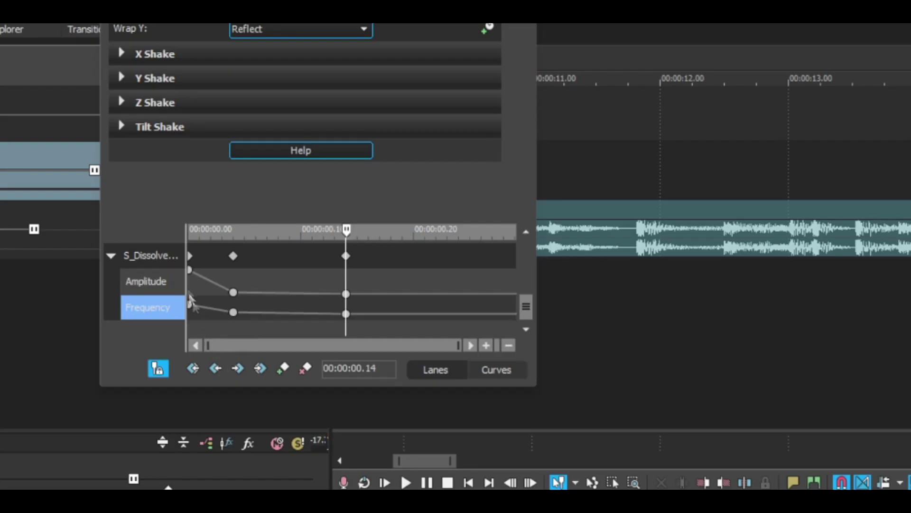
- Set the Amplitude and Frequency keyframes at the clip's start and at 00:00:00.04 to Fast Fade
click(189, 256)
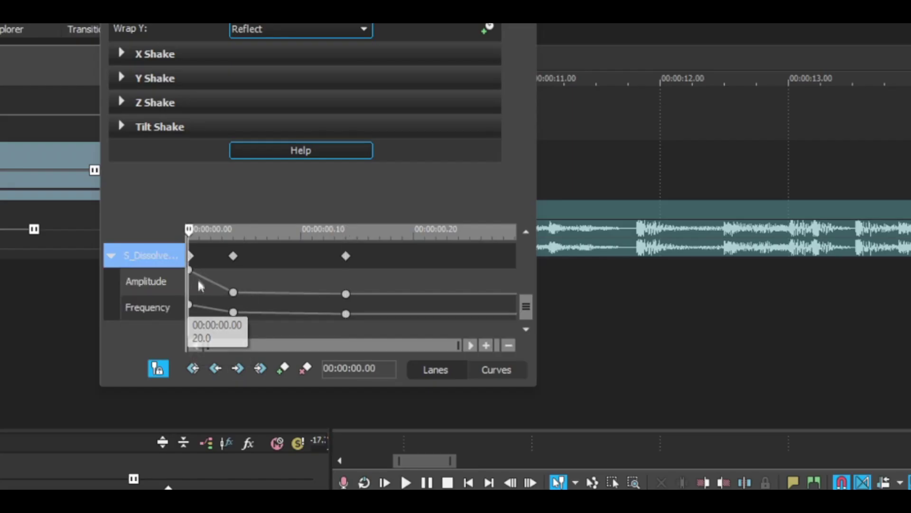
click(191, 270)
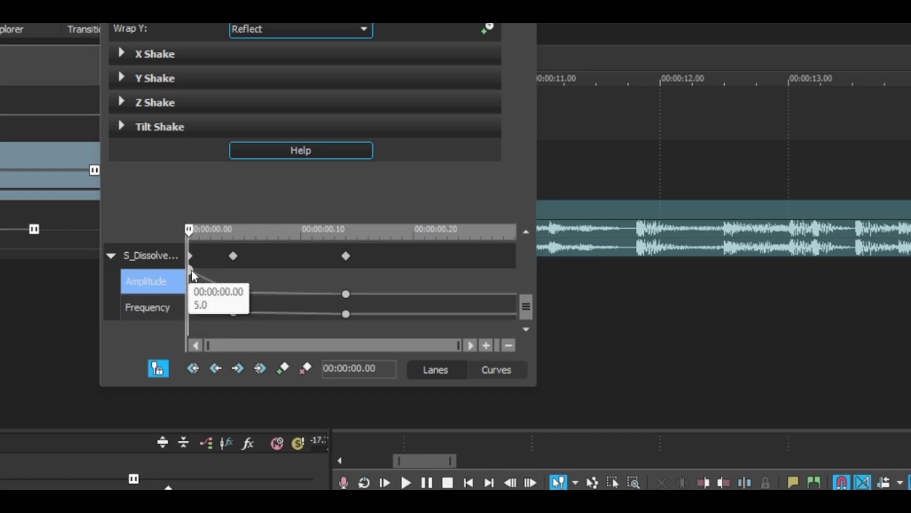
right_click(191, 272)
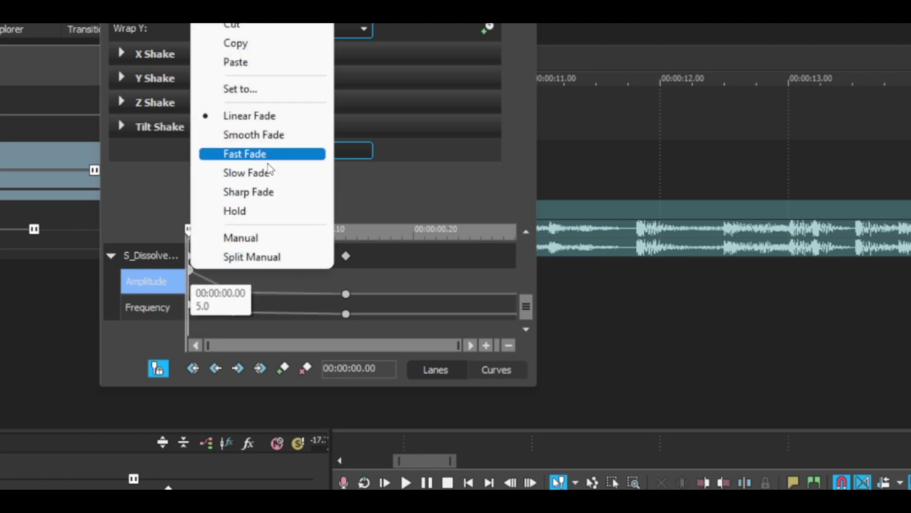
click(244, 152)
right_click(191, 304)
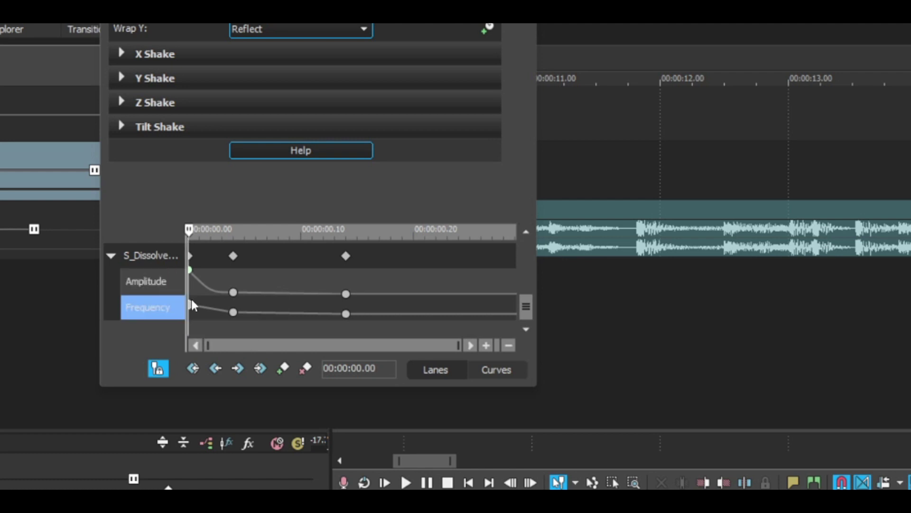
click(237, 183)
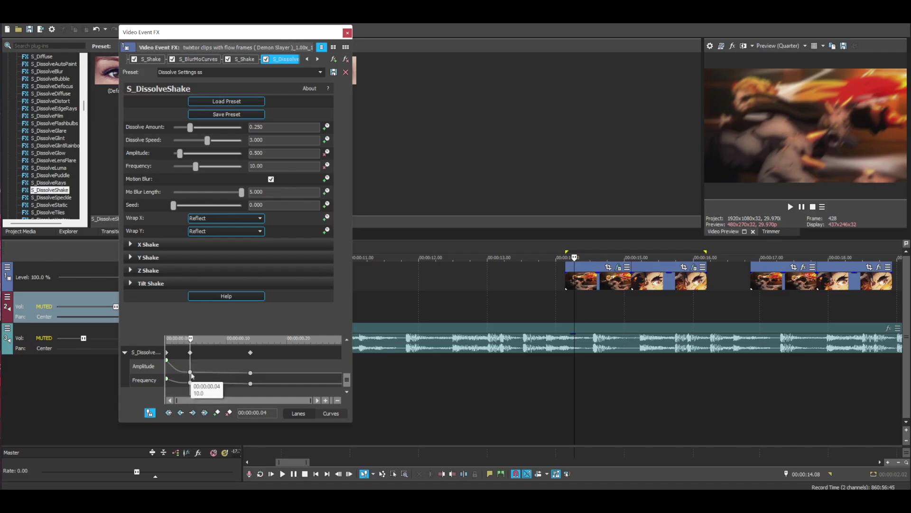
right_click(191, 372)
click(211, 340)
right_click(191, 382)
click(213, 321)
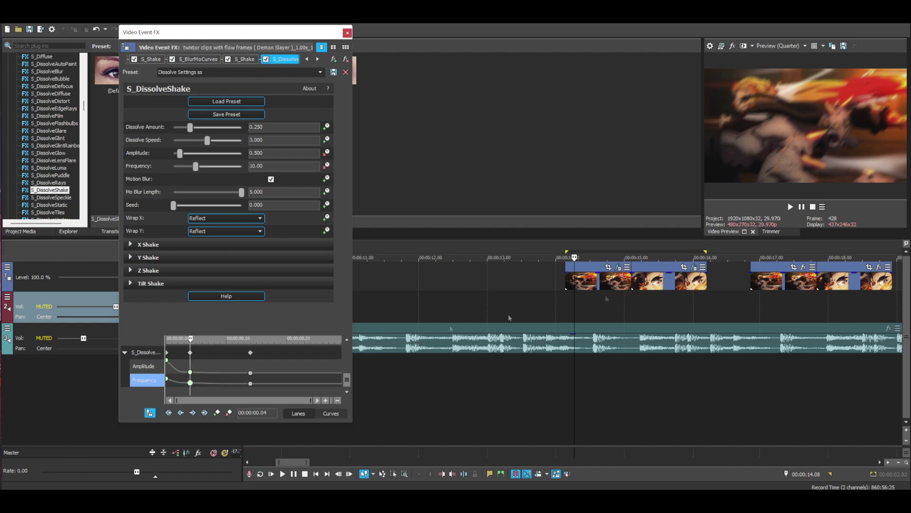
- Review the S_DissolveShake keyframes and play back the first clip's timeline range to check the dissolve shake
key(space)
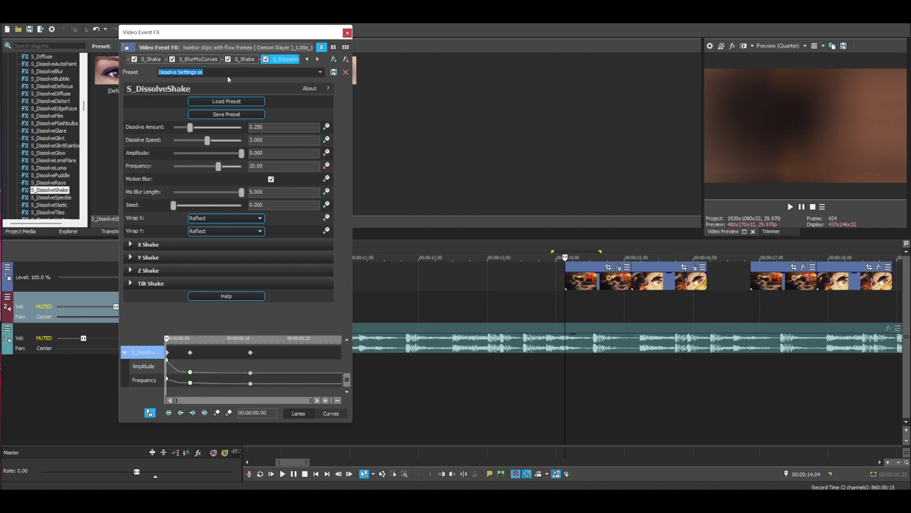
click(275, 74)
click(190, 353)
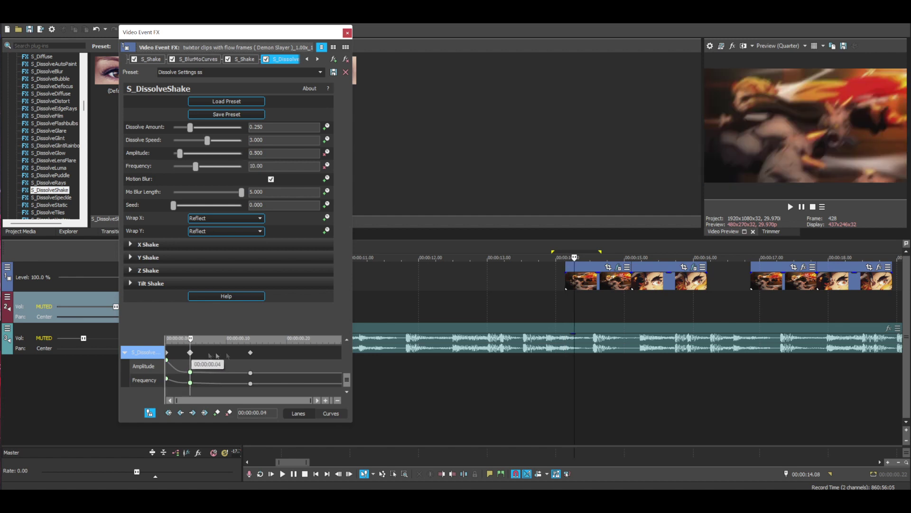
click(251, 352)
click(569, 301)
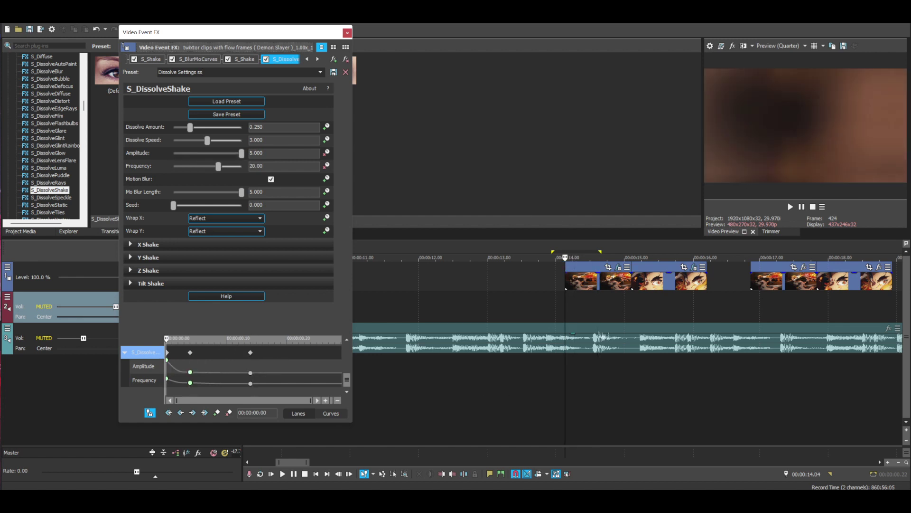
drag(552, 315, 618, 313)
key(space)
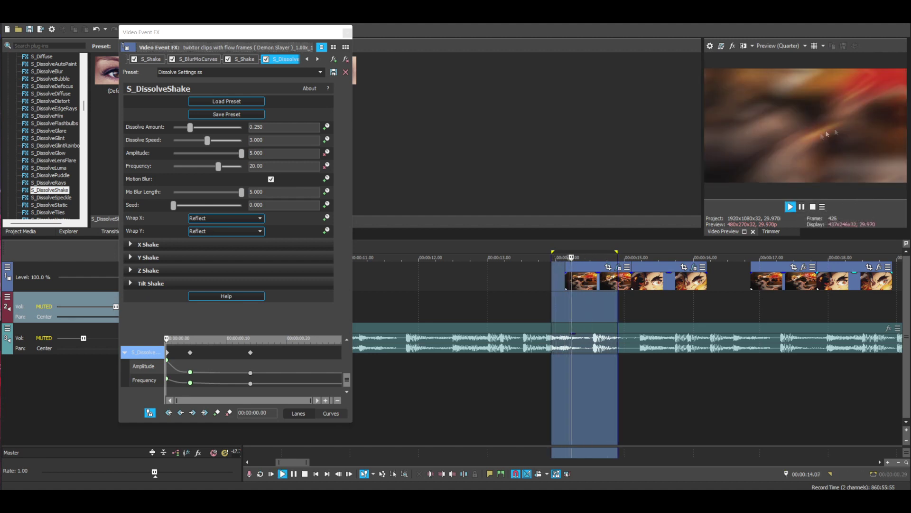
click(802, 207)
- Move the middle S_DissolveShake keyframe to about halfway between the first and third, and preview the first clip
drag(189, 352, 208, 352)
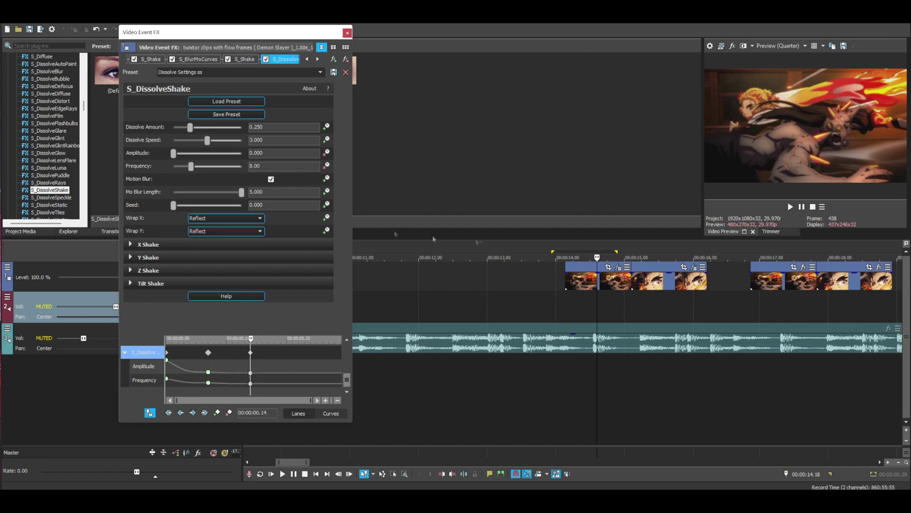
drag(558, 305, 629, 298)
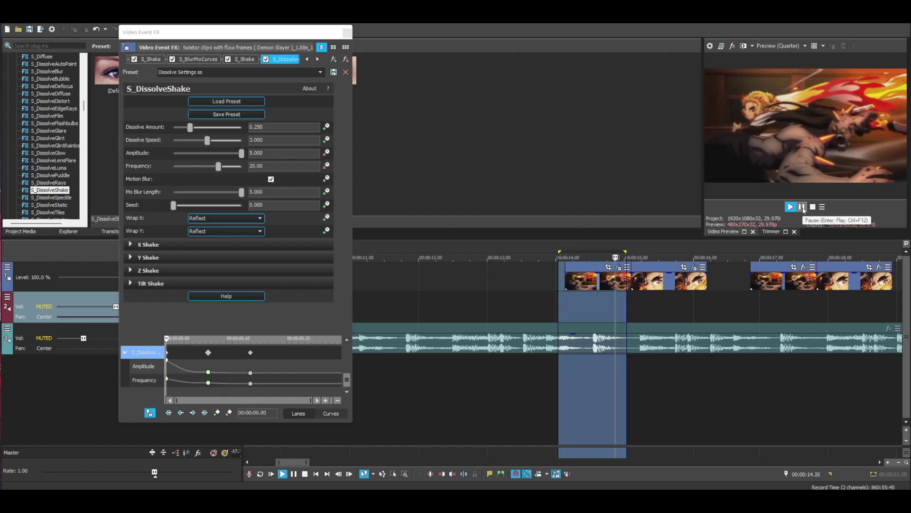
click(792, 207)
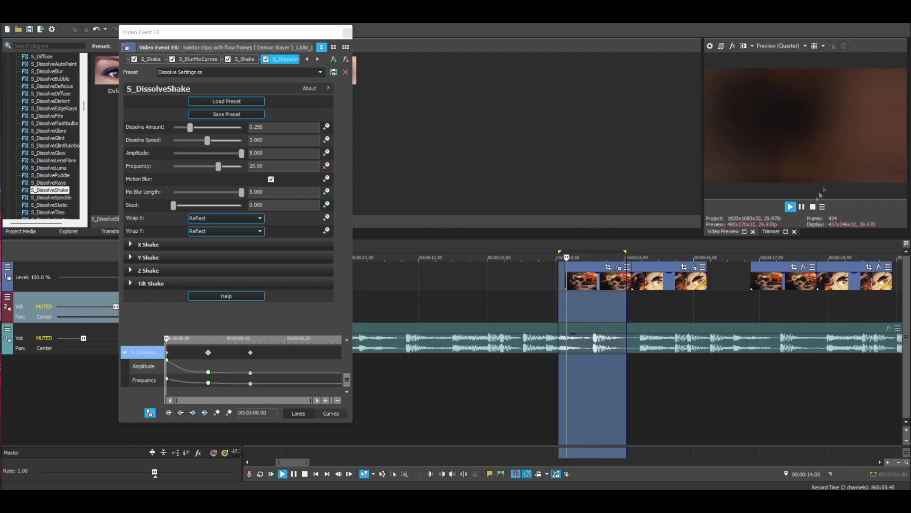
click(790, 207)
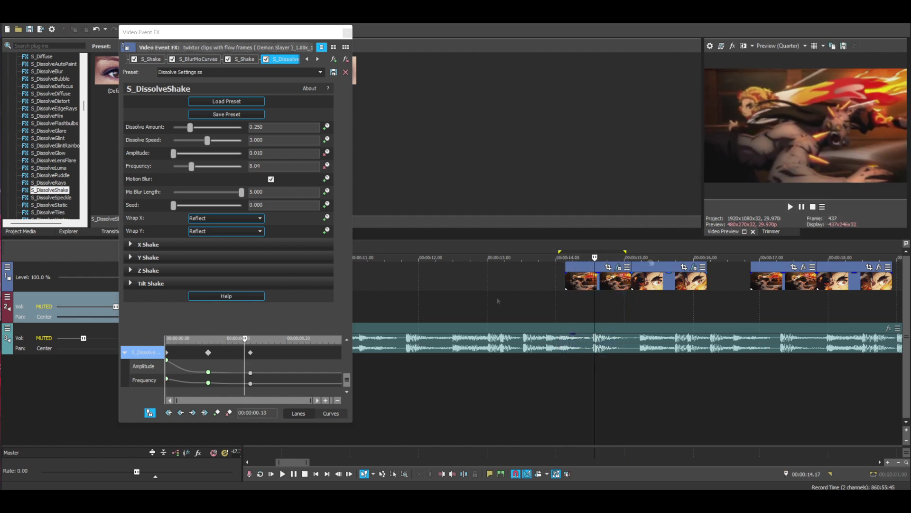
- Undo the last S_DissolveShake keyframe move and apply the effect's "Dissolve Settings ss" preset to the second clip
key(ctrl+z)
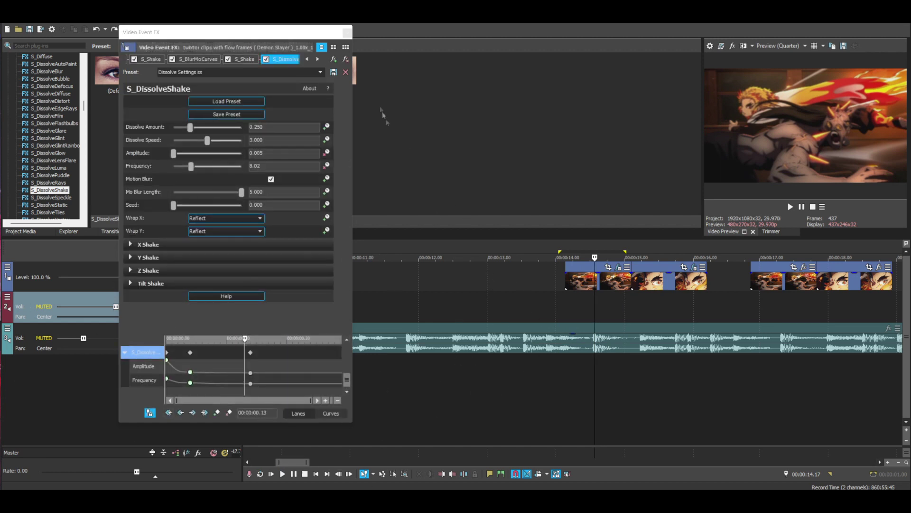
drag(227, 95, 357, 126)
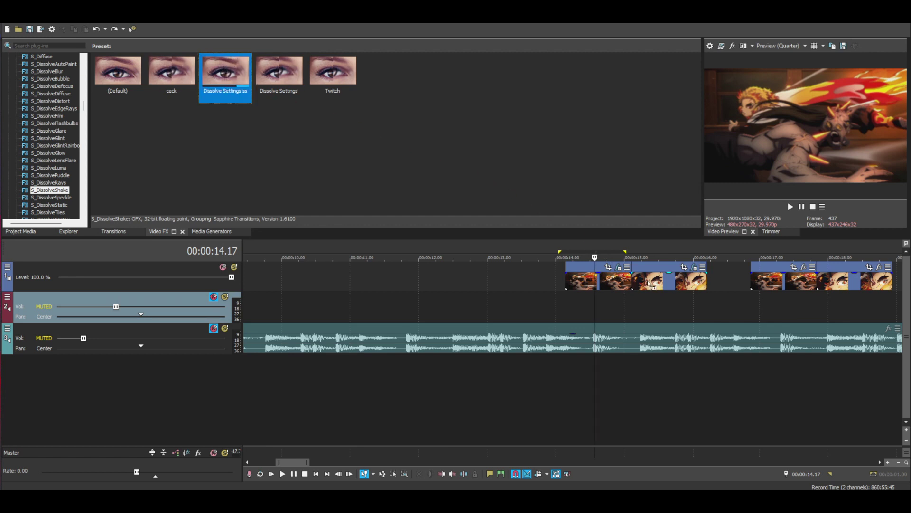
drag(649, 284, 649, 284)
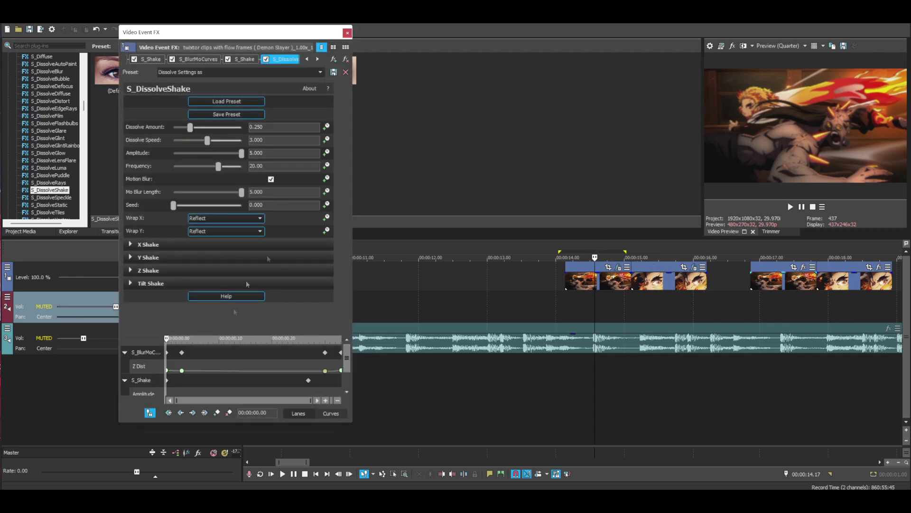
drag(346, 369, 348, 395)
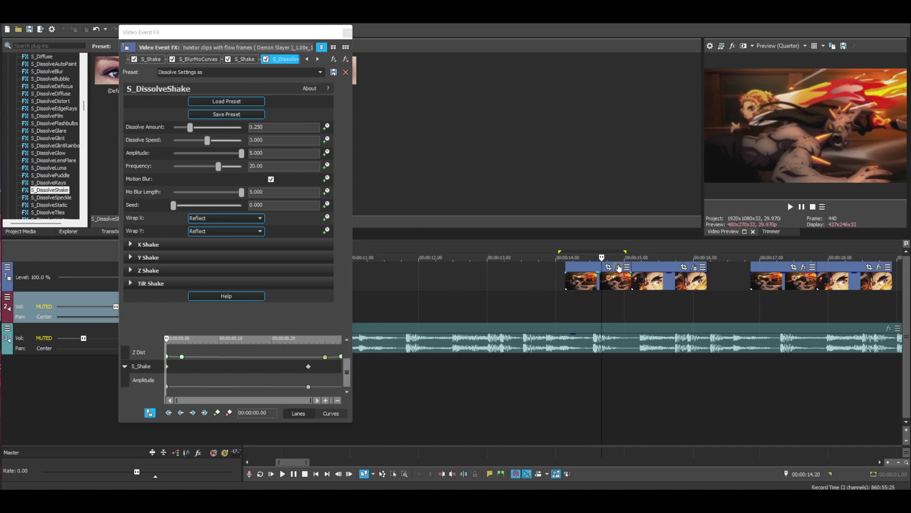
- Copy the S_DissolveShake keyframes from the first clip's effect settings
click(602, 309)
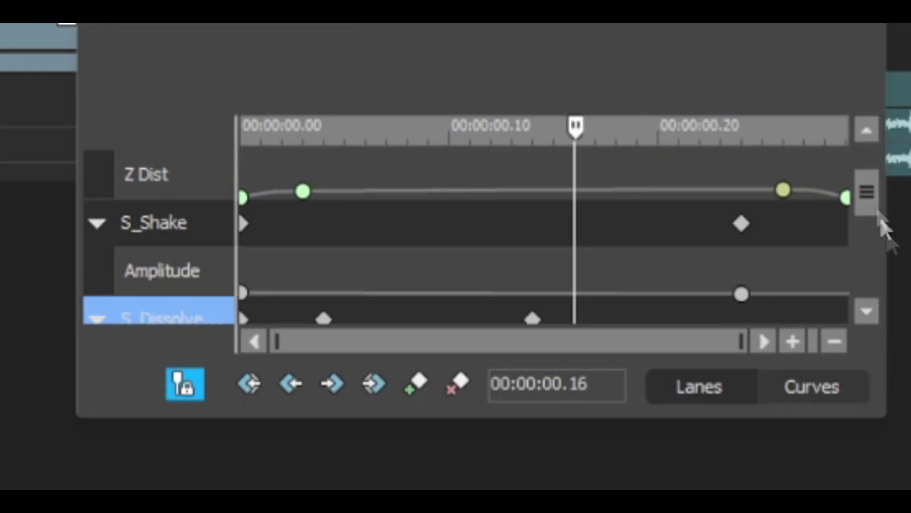
drag(871, 202, 869, 281)
click(243, 171)
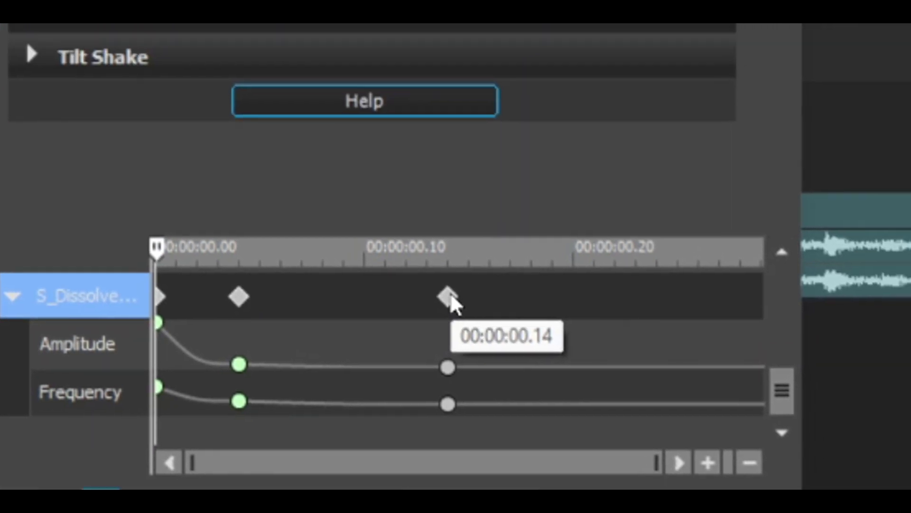
right_click(450, 296)
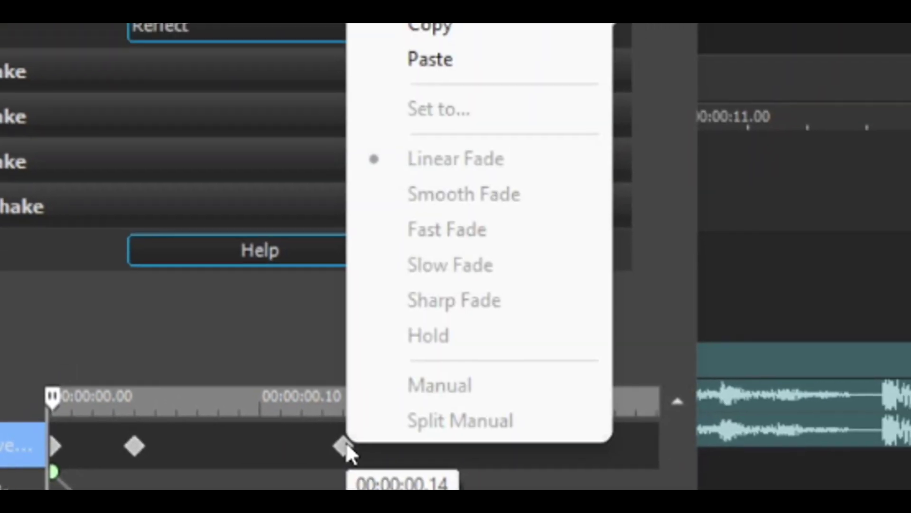
click(307, 154)
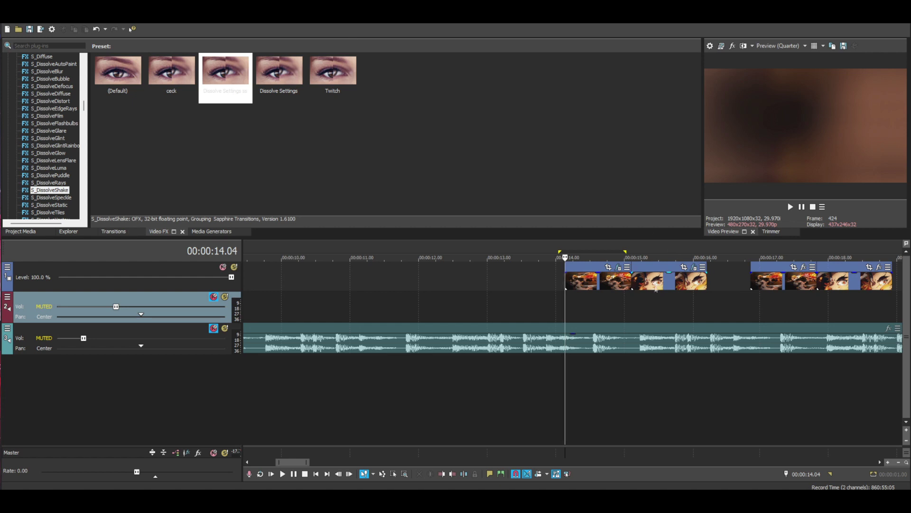
- Paste the copied keyframes at the start of the second clip's S_DissolveShake and remove its Dissolve Amount animation
click(700, 262)
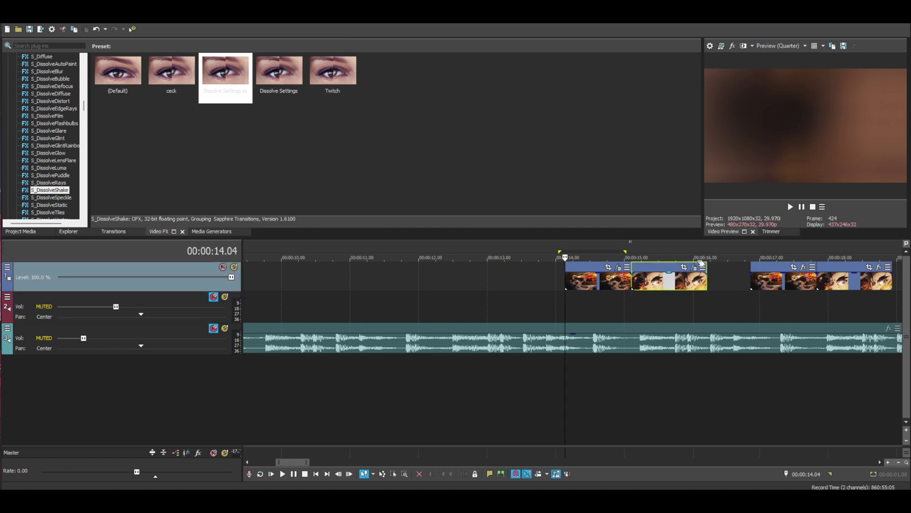
click(695, 269)
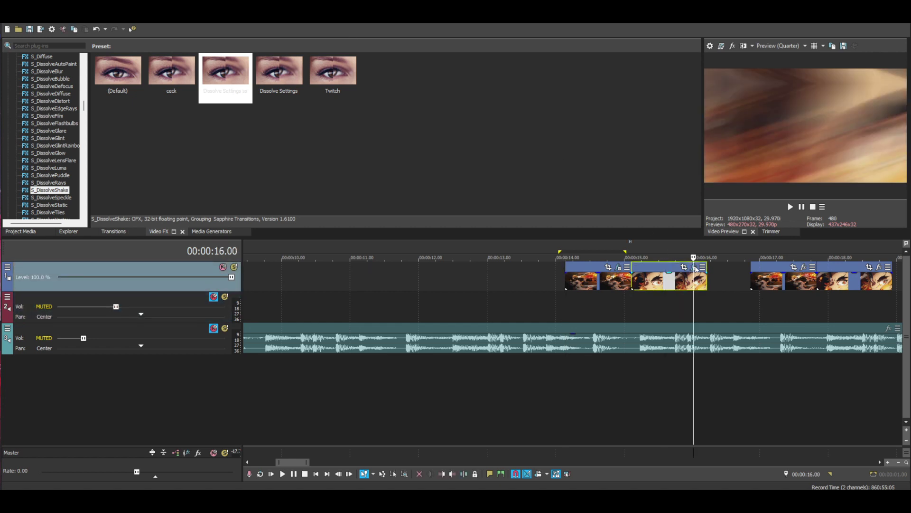
click(695, 268)
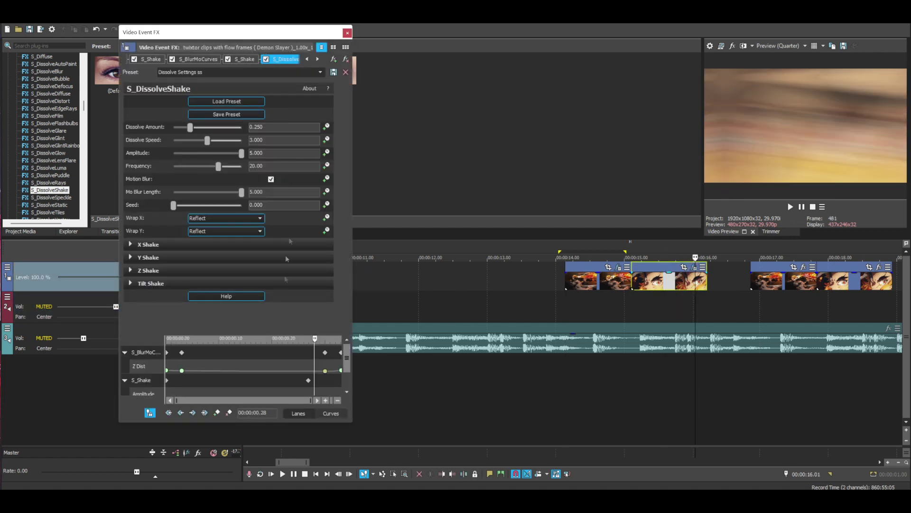
drag(345, 357, 345, 373)
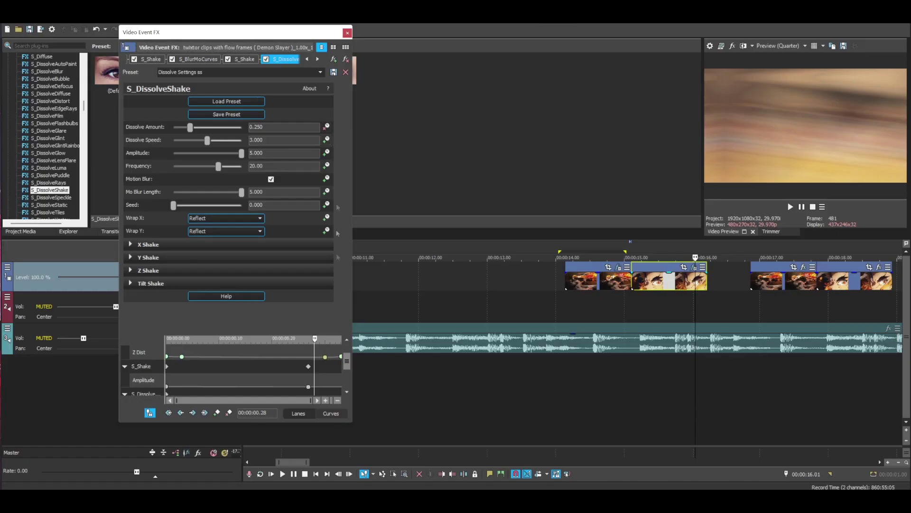
drag(347, 359, 357, 400)
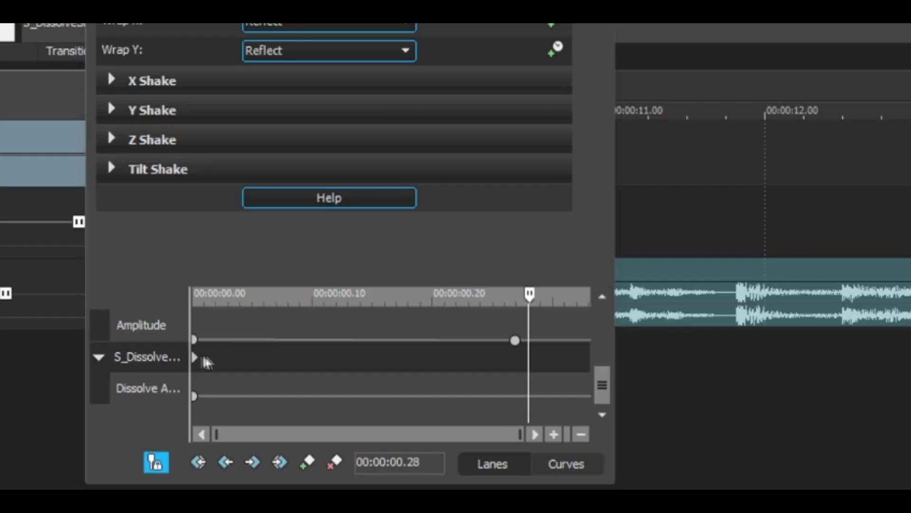
click(167, 367)
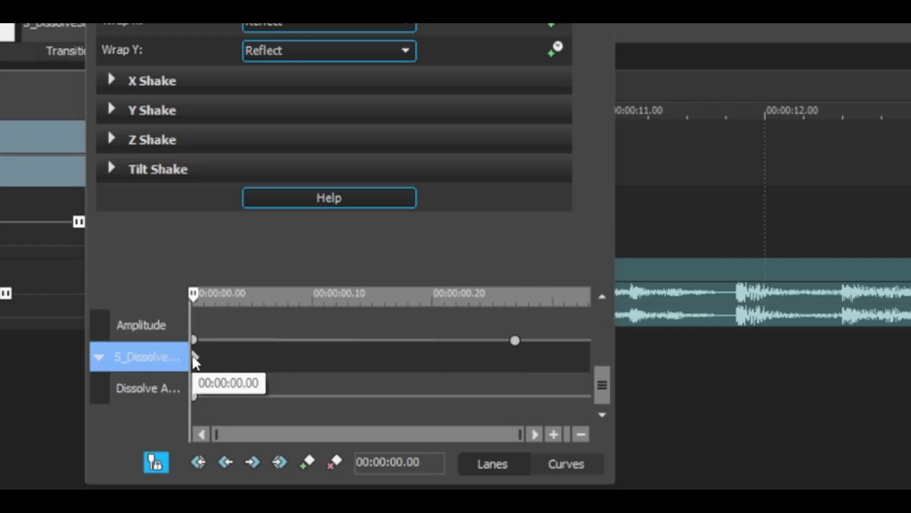
right_click(197, 364)
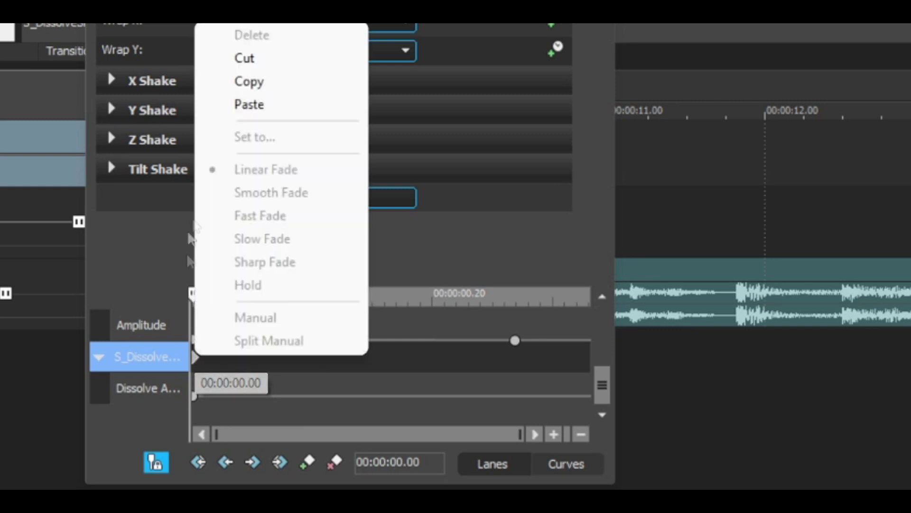
click(260, 114)
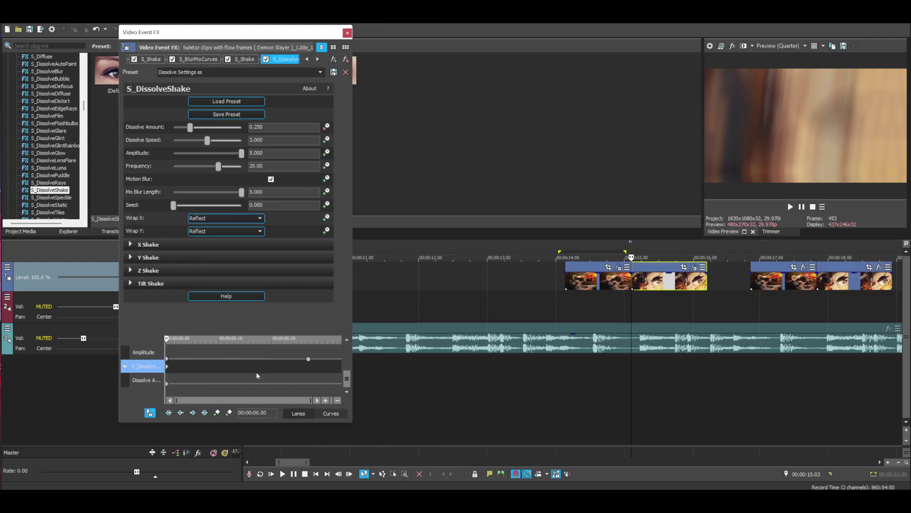
click(304, 372)
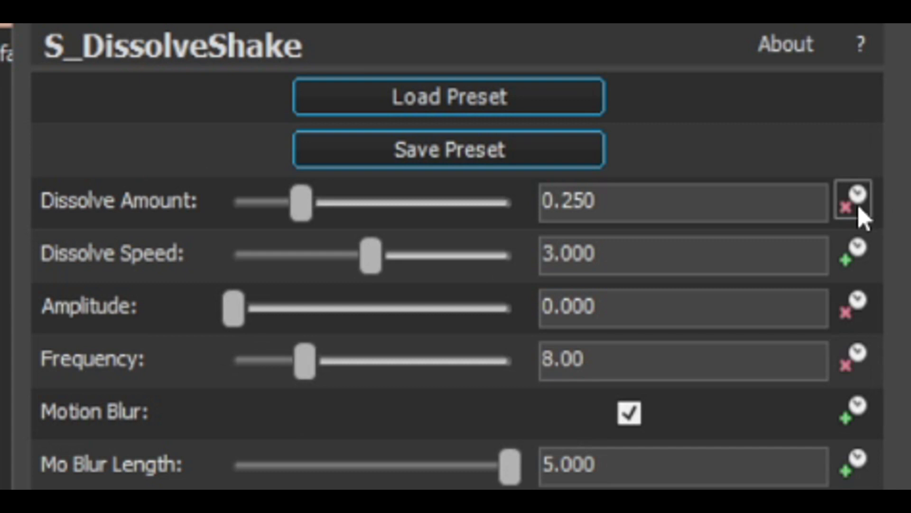
click(855, 200)
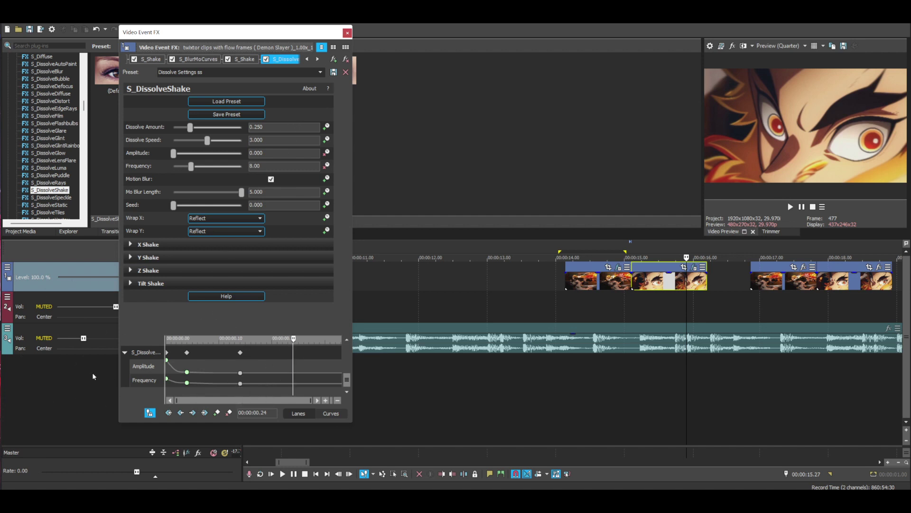
- Mark a playback range from the first clip into the second and preview the transition with both dissolve shakes
drag(560, 315, 672, 307)
key(space)
key(space)
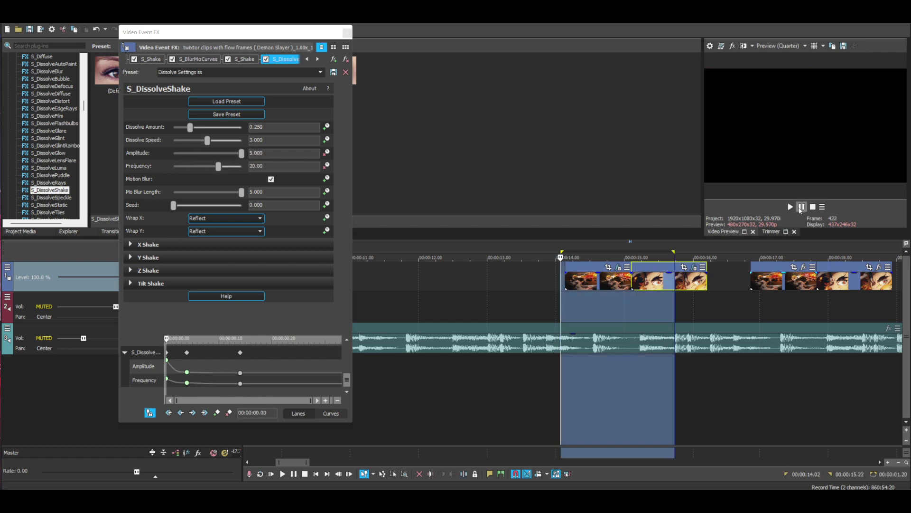
click(790, 207)
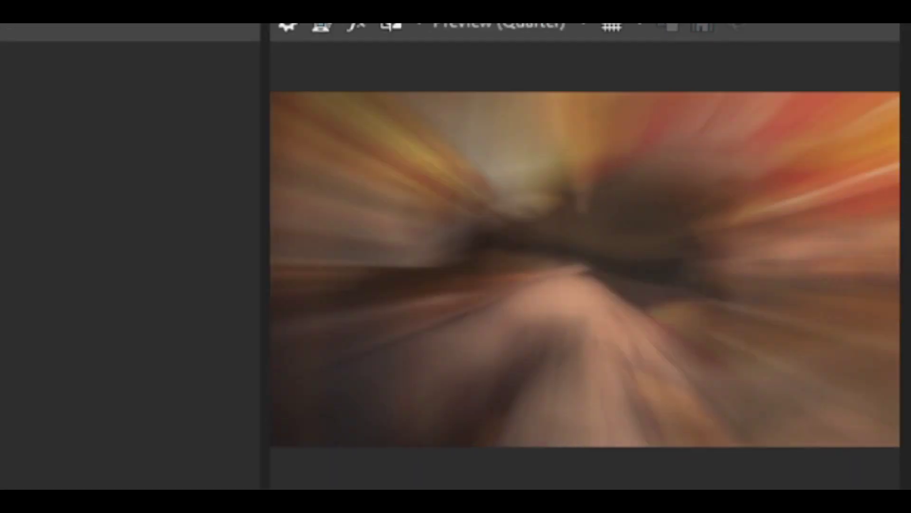
click(801, 207)
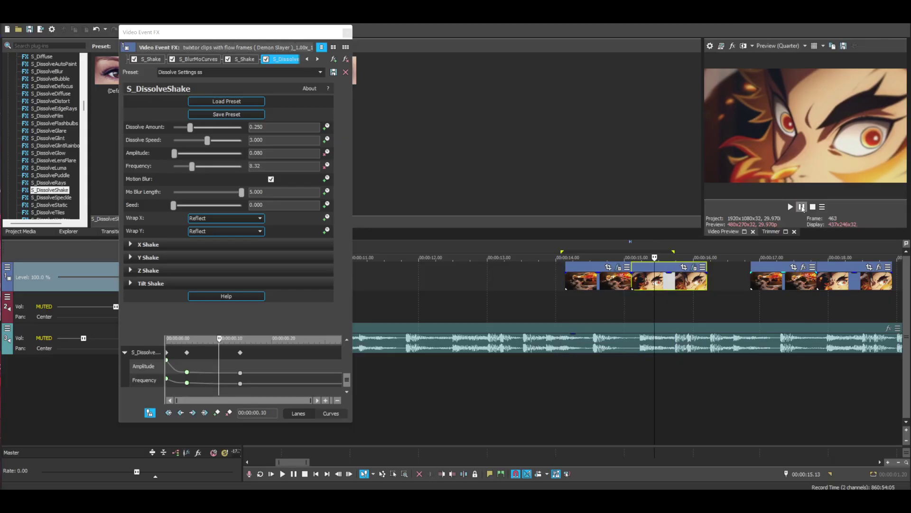
- Try spreading the second clip's S_DissolveShake keyframes over a longer time, preview the slower fade, and undo the keyframe changes
click(167, 355)
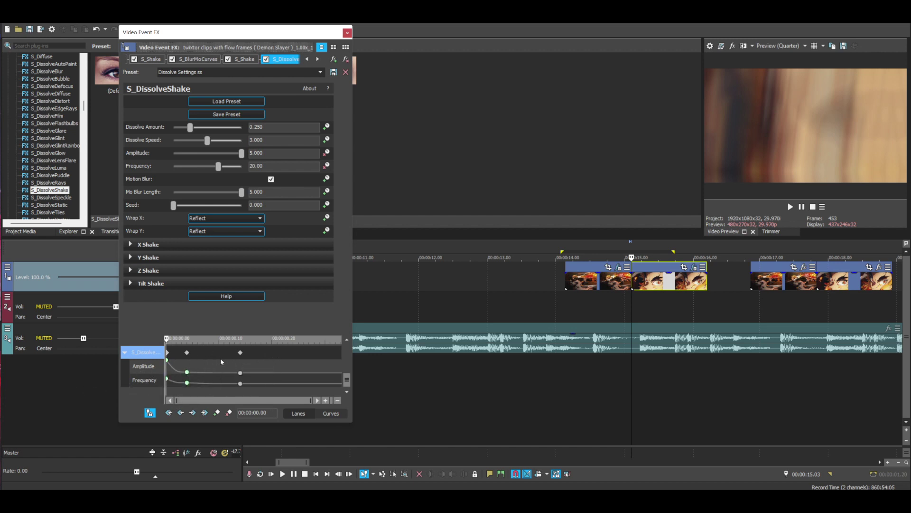
drag(187, 352, 303, 353)
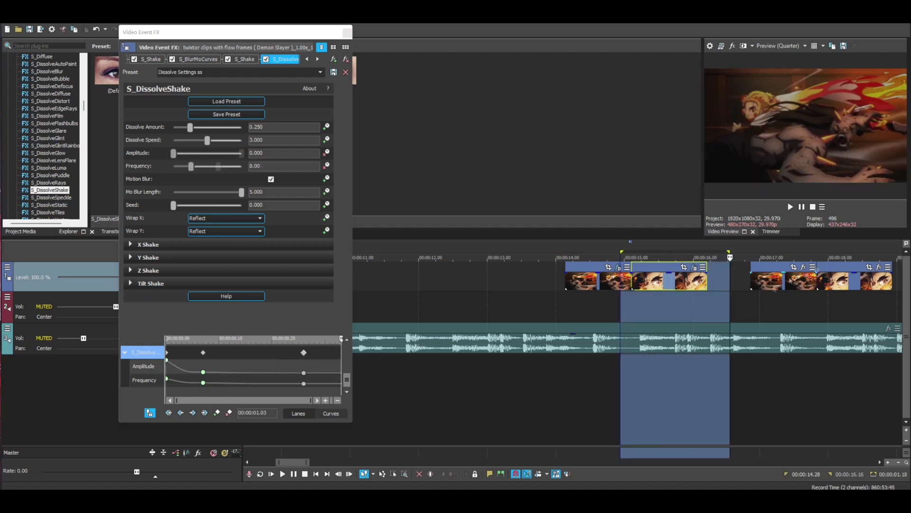
click(791, 207)
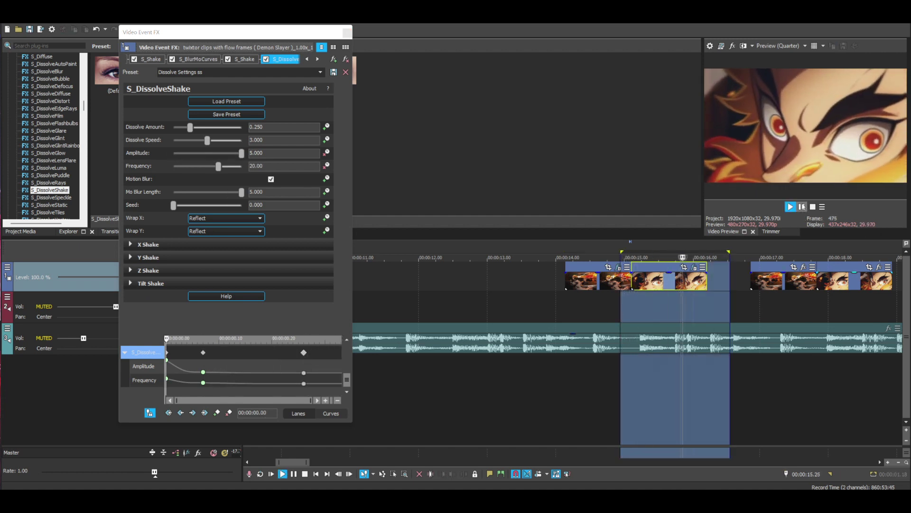
click(801, 207)
key(ctrl+z)
key(ctrl+z)
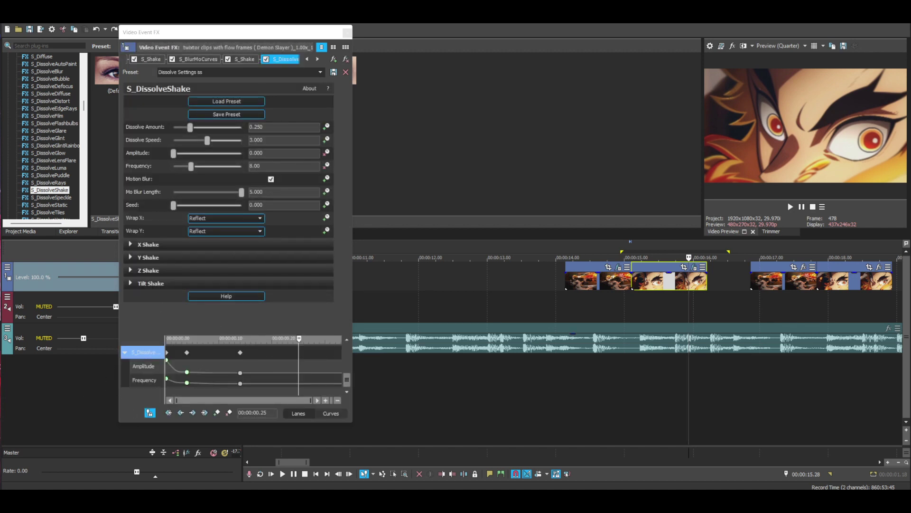
- Close the effect settings and play back the full range of both clips to check the finished transition
click(346, 33)
click(600, 311)
drag(566, 306, 706, 306)
key(space)
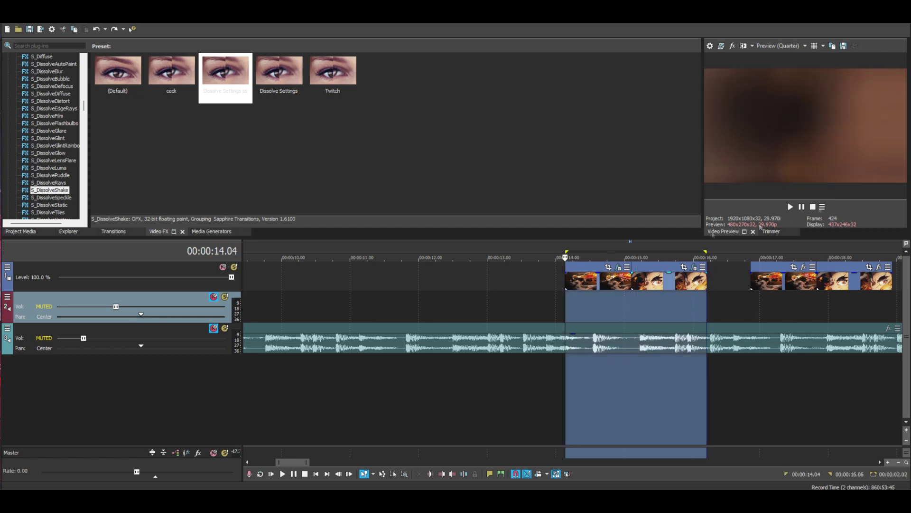
key(space)
- Apply the S_Blur preset "blur fo r" to the first clip of the second clip pair
drag(641, 303, 708, 304)
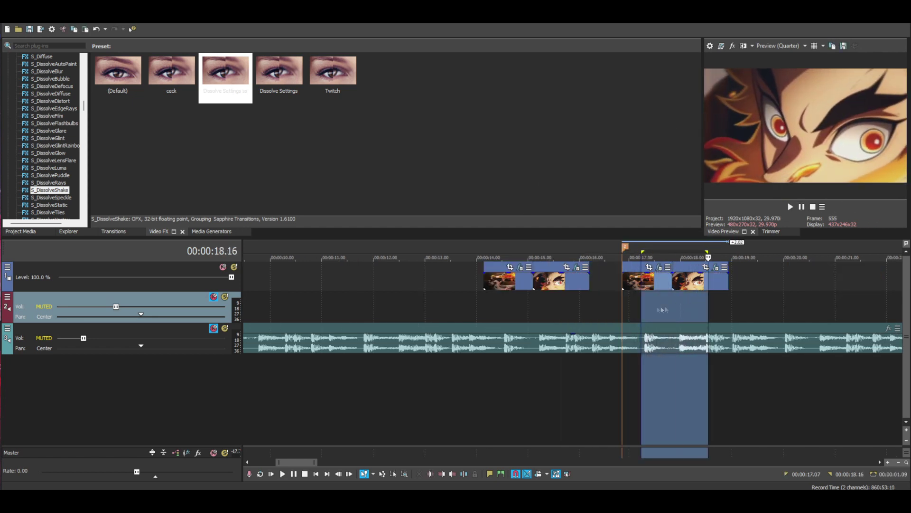
drag(623, 311, 708, 308)
click(648, 304)
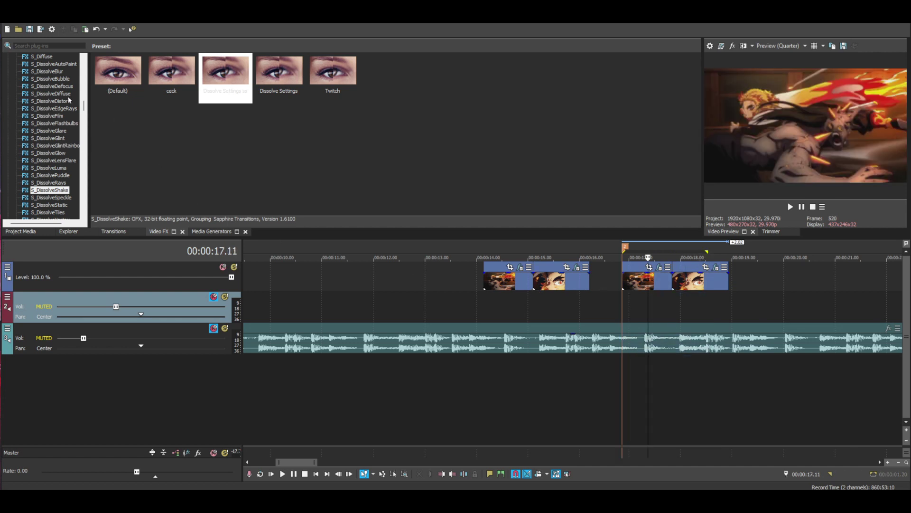
drag(85, 108, 88, 97)
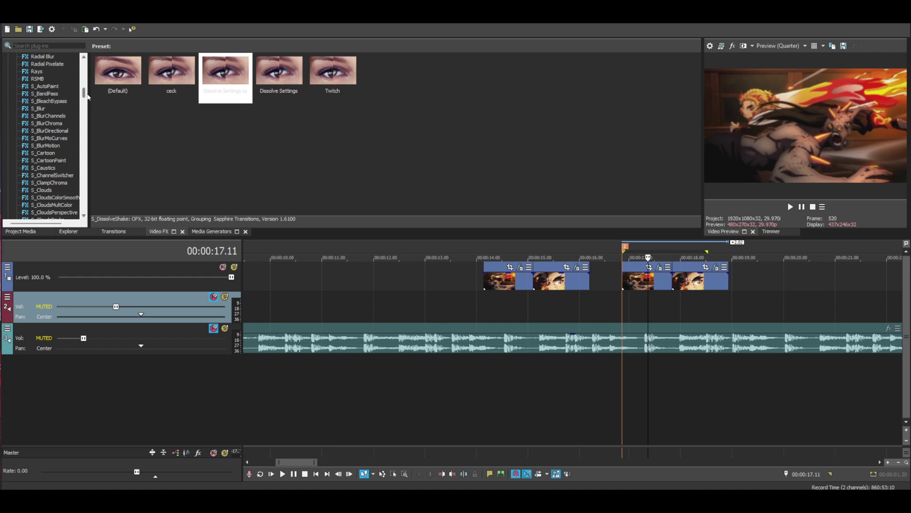
click(37, 110)
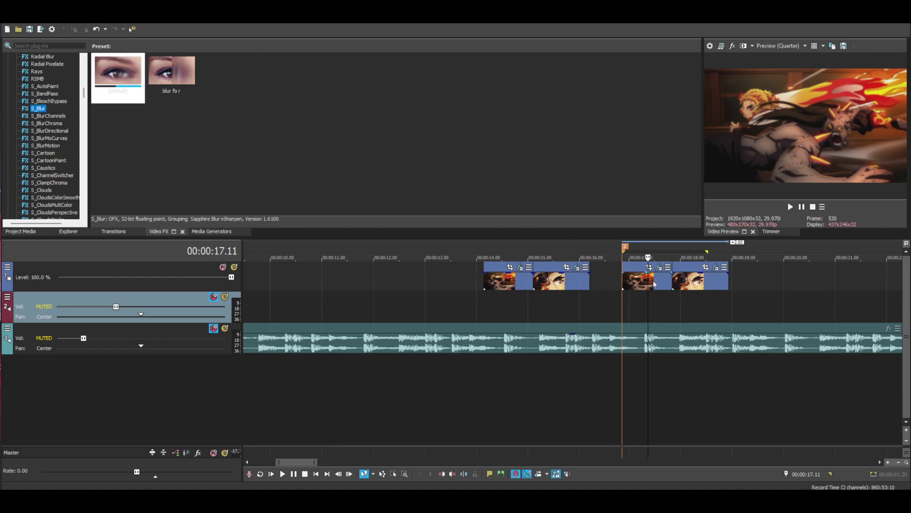
drag(654, 284, 654, 283)
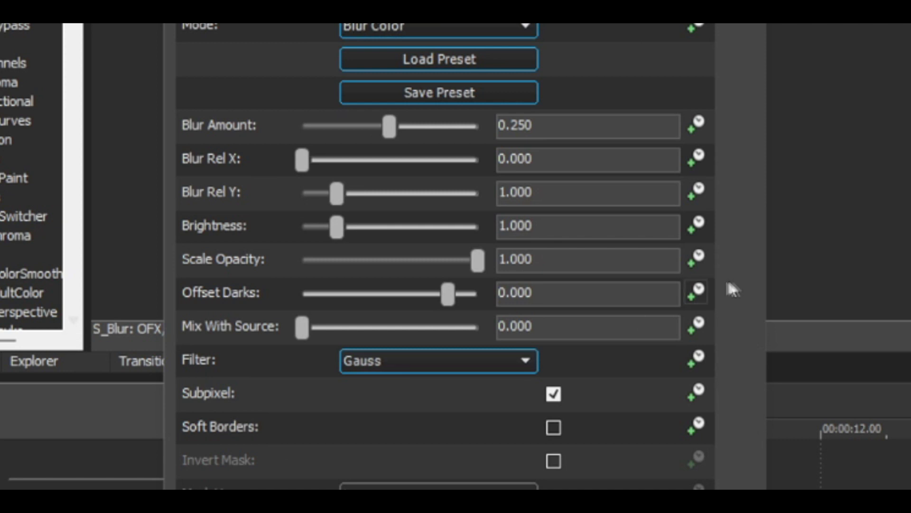
- Animate S_Blur's Blur Amount from the clip's start and add a keyframe at 00:00:00.05 with Blur Amount 0
click(695, 125)
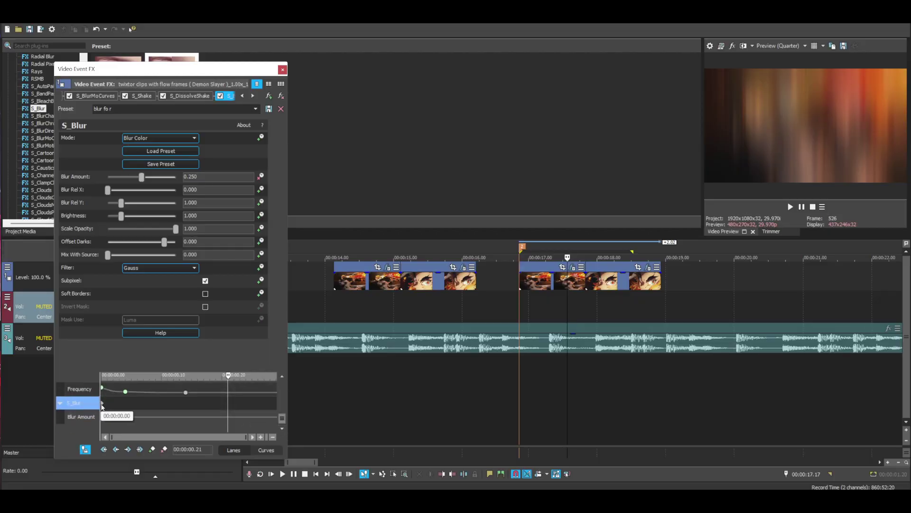
click(102, 405)
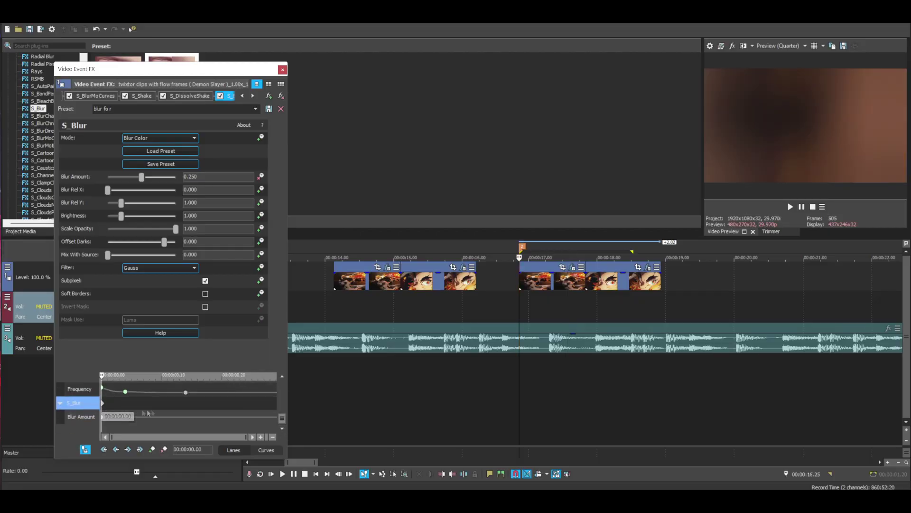
click(349, 473)
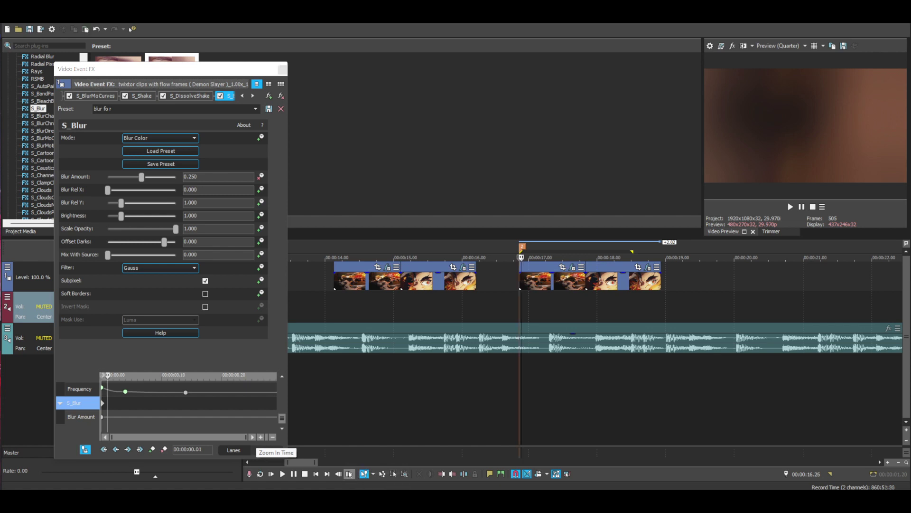
click(349, 473)
click(349, 473)
click(349, 474)
click(350, 474)
click(350, 473)
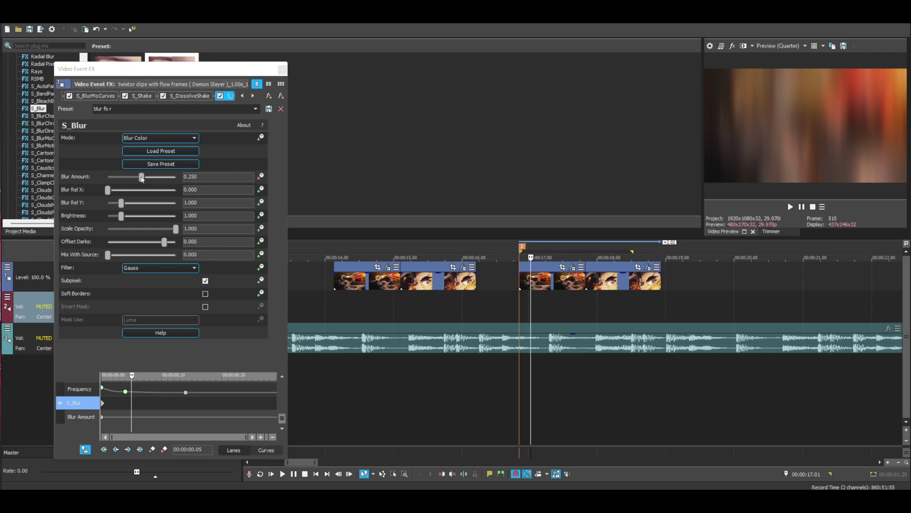
drag(142, 178, 1, 205)
- Set S_Blur's starting Blur Amount keyframe on the first clip to Fast Fade and preview the clip
click(102, 418)
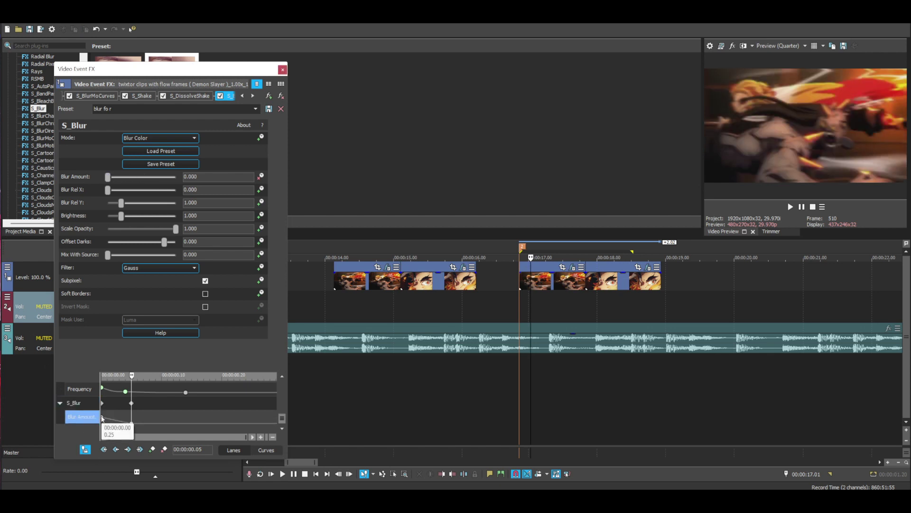
right_click(101, 417)
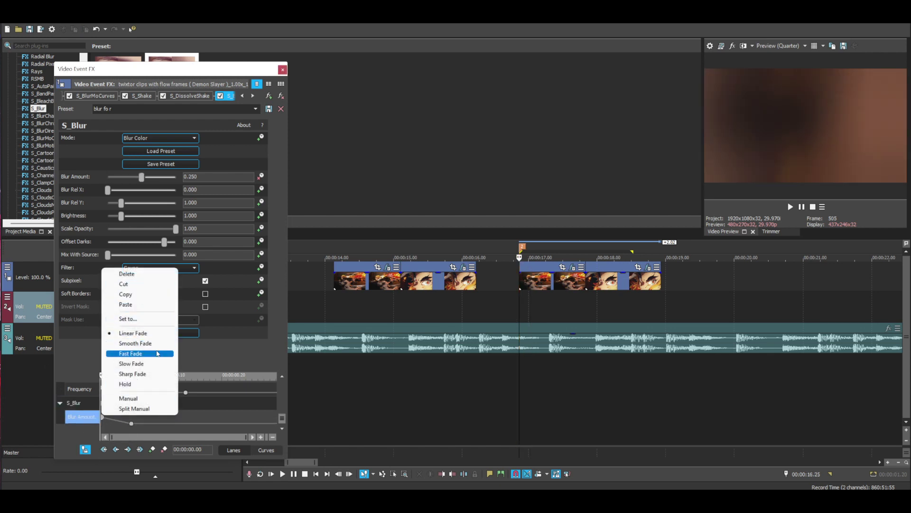
click(131, 353)
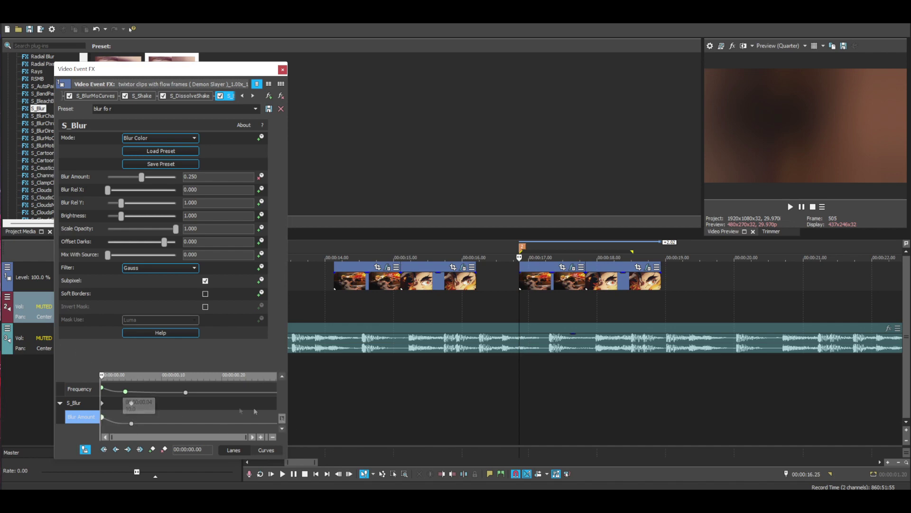
drag(503, 304, 568, 304)
key(space)
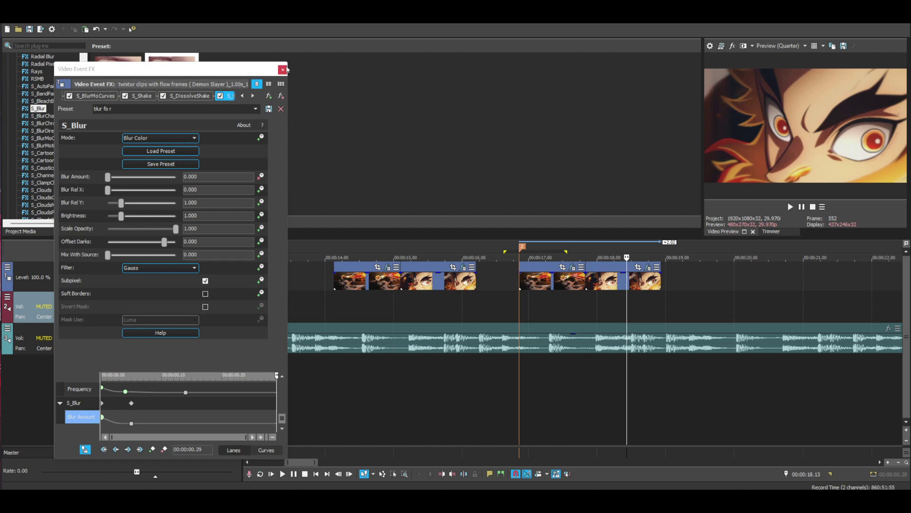
- Apply the S_Blur preset "blur fo r" to the second clip of the pair and show its S_Blur keyframe lane
click(285, 69)
drag(172, 71, 630, 274)
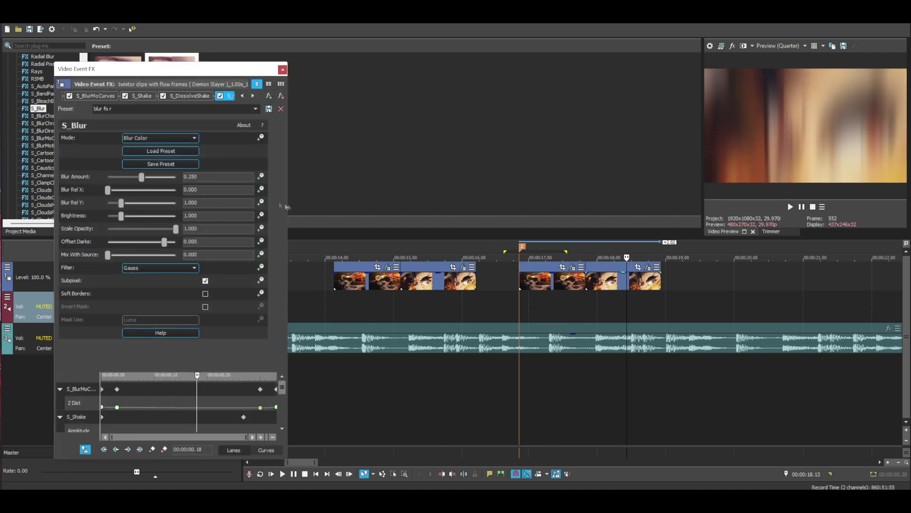
click(282, 422)
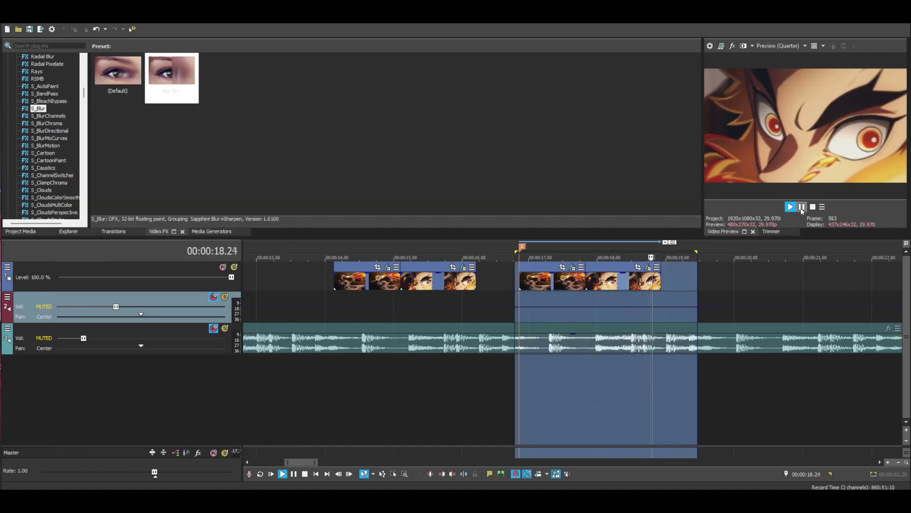
- Play back the second clip pair to check the blurred transition between its clips
click(801, 208)
click(791, 207)
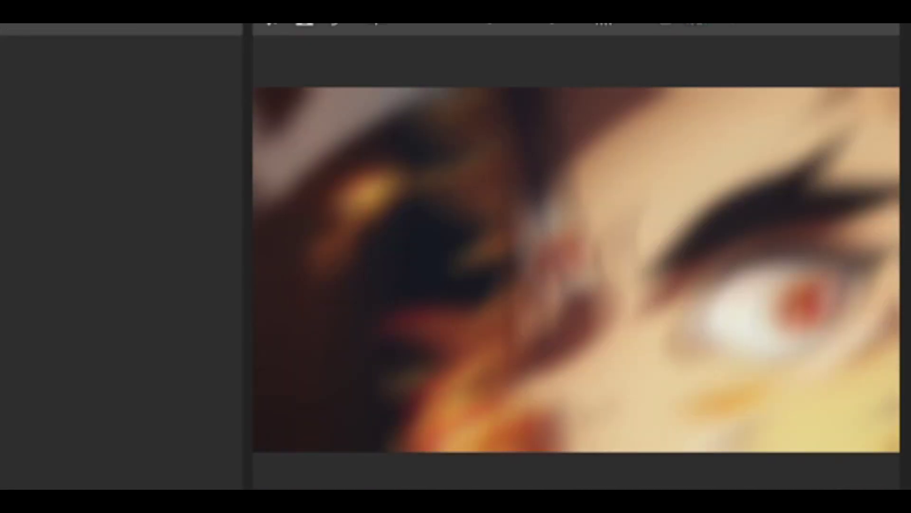
key(Return)
- Select the range of the four clips at marker 1 and play it for comparison
scroll(304, 391, down, 3)
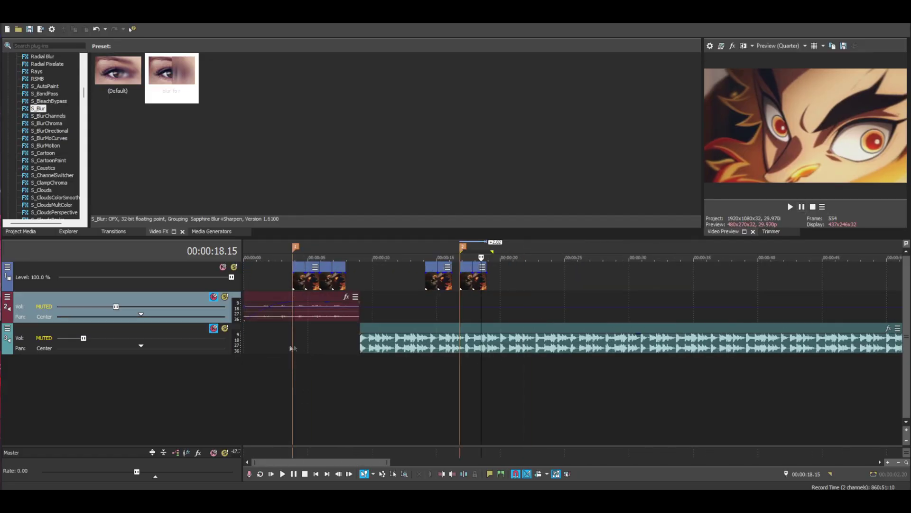
drag(293, 356, 347, 347)
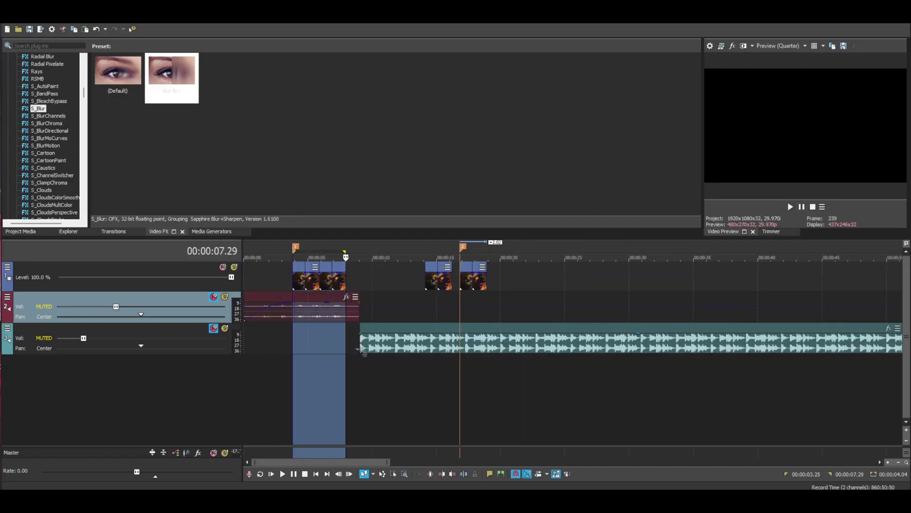
key(space)
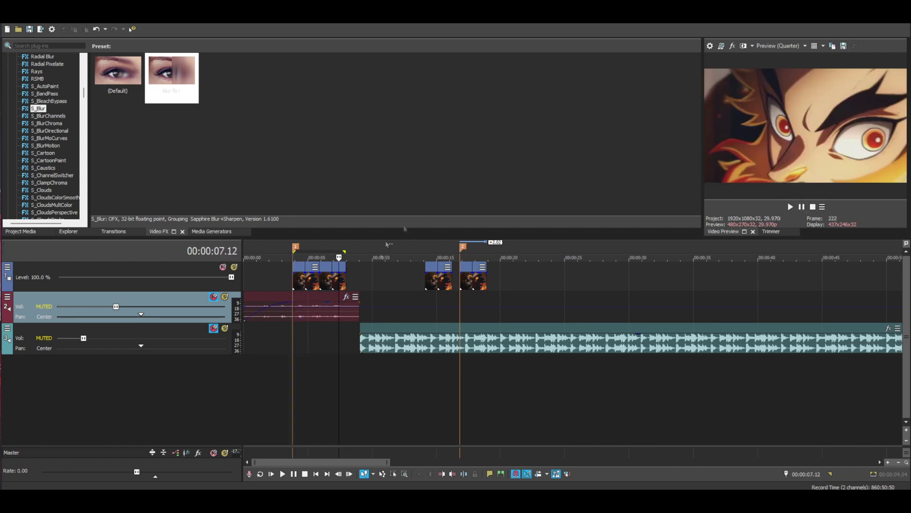
- Reopen the effects of the first clip at marker 2 and inspect S_Blur's starting keyframe
scroll(609, 334, up, 2)
click(688, 279)
click(689, 267)
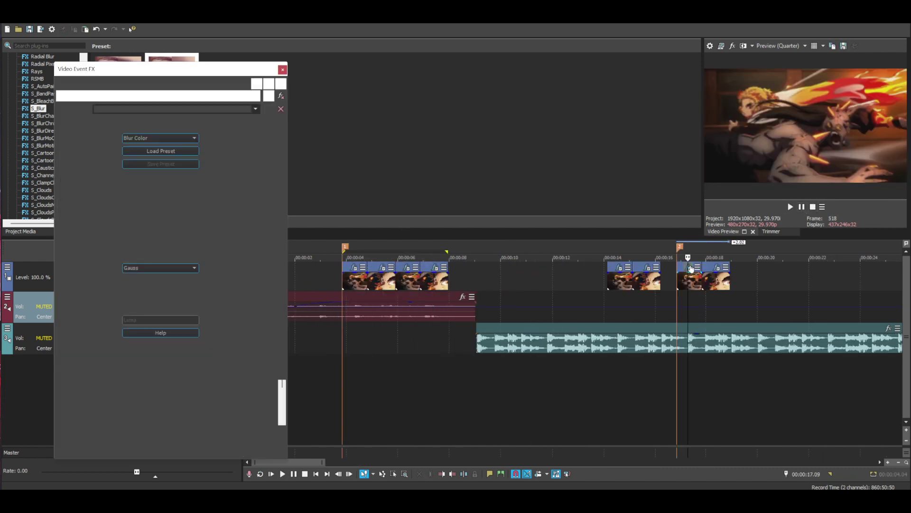
scroll(301, 332, down, 4)
drag(282, 385, 279, 421)
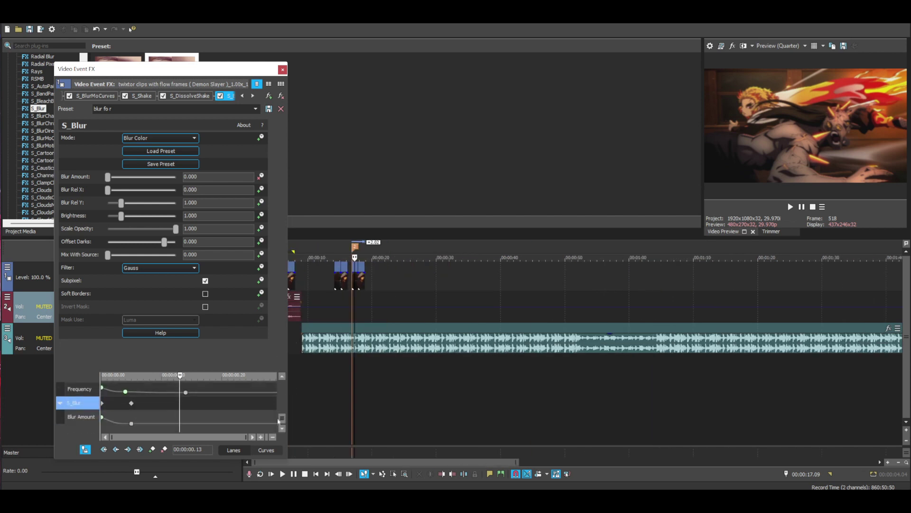
click(102, 403)
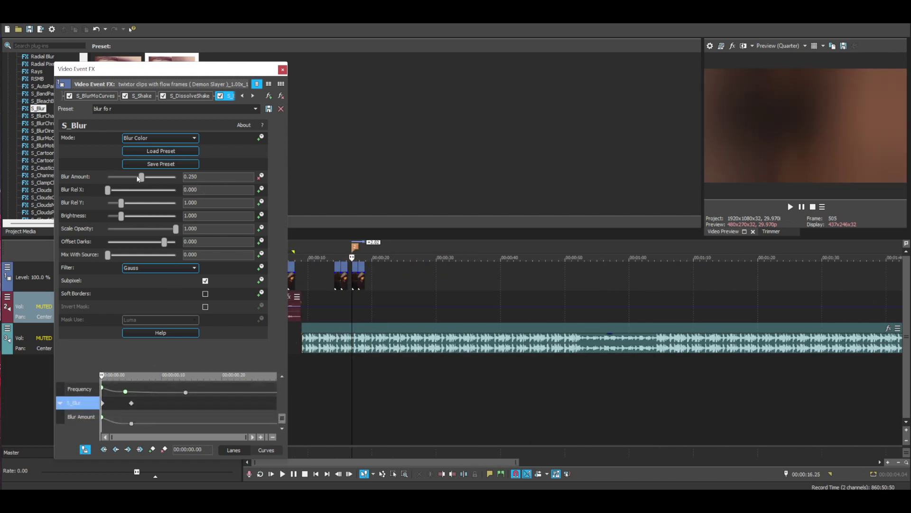
click(282, 70)
- Select the range of both clips at marker 2 and play back their transition
scroll(589, 304, up, 5)
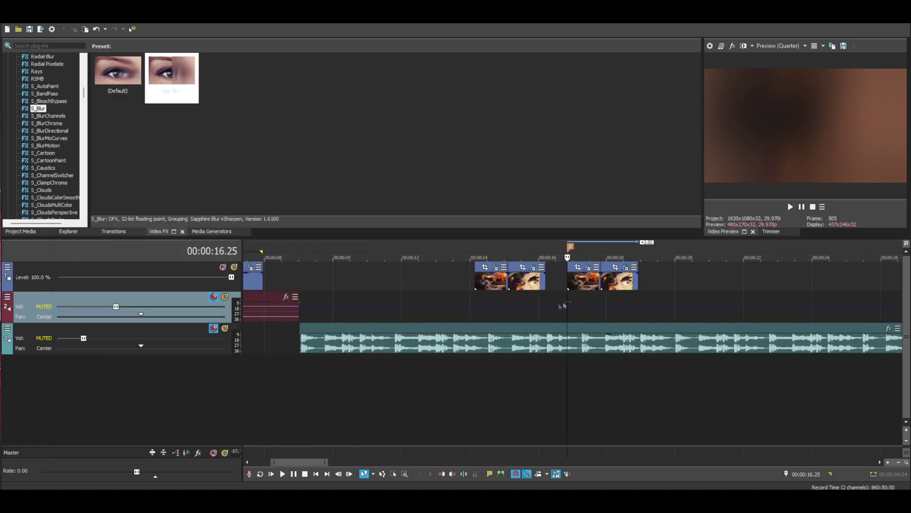
click(585, 304)
drag(568, 315, 639, 315)
click(803, 208)
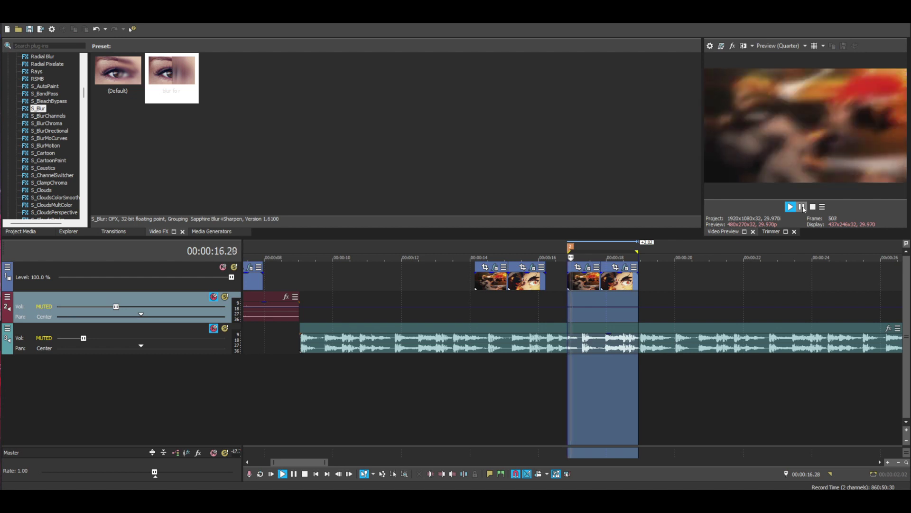
click(803, 208)
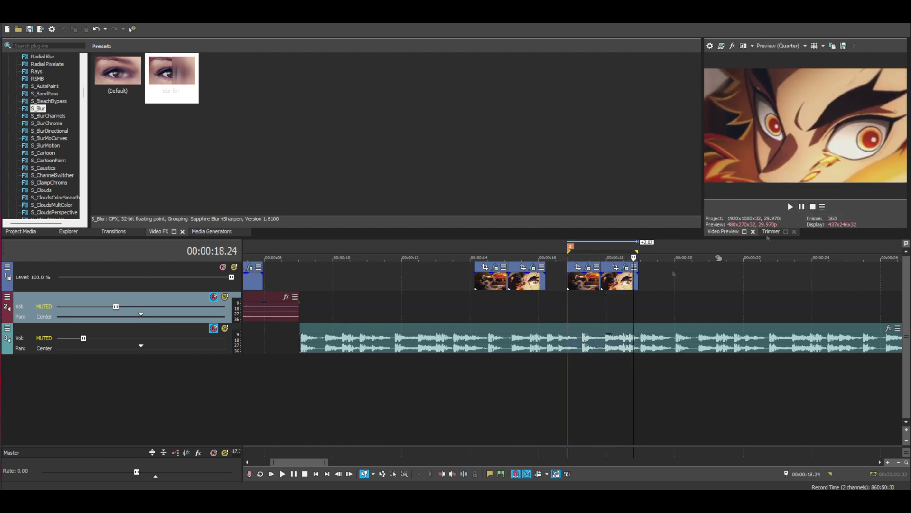
- Select the four-clip sequence at marker 1 and play it with pauses to examine its transitions
scroll(331, 342, down, 5)
drag(312, 341, 380, 337)
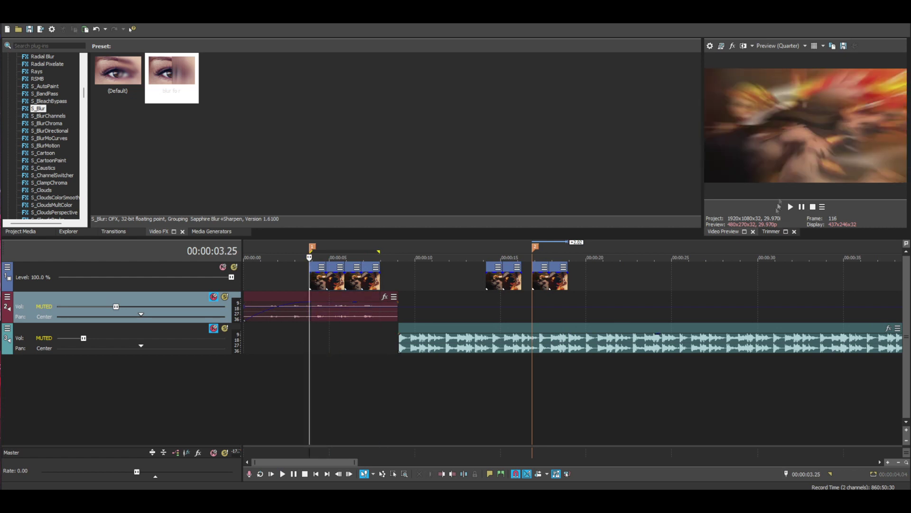
key(space)
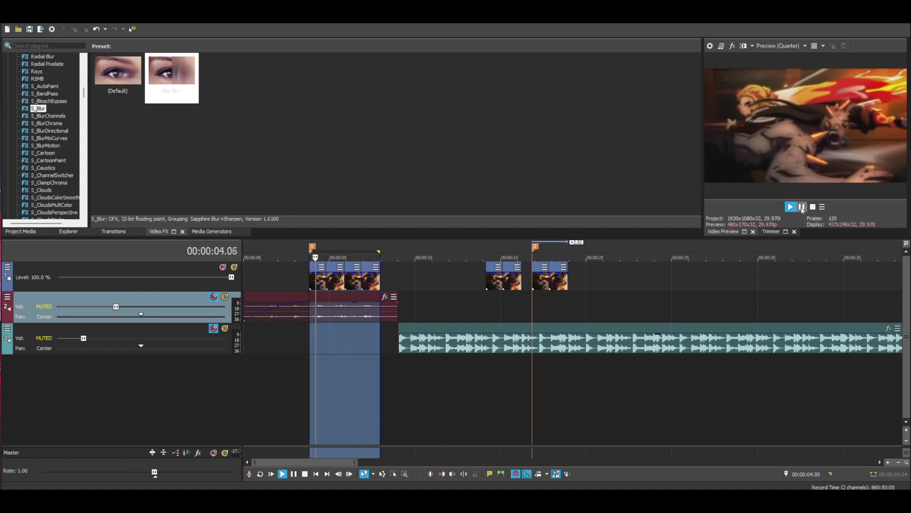
key(space)
key(space)
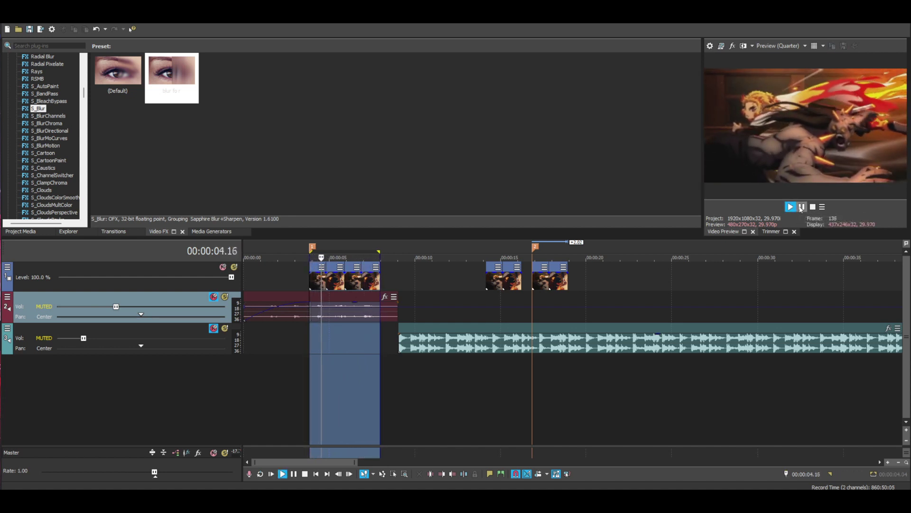
click(802, 207)
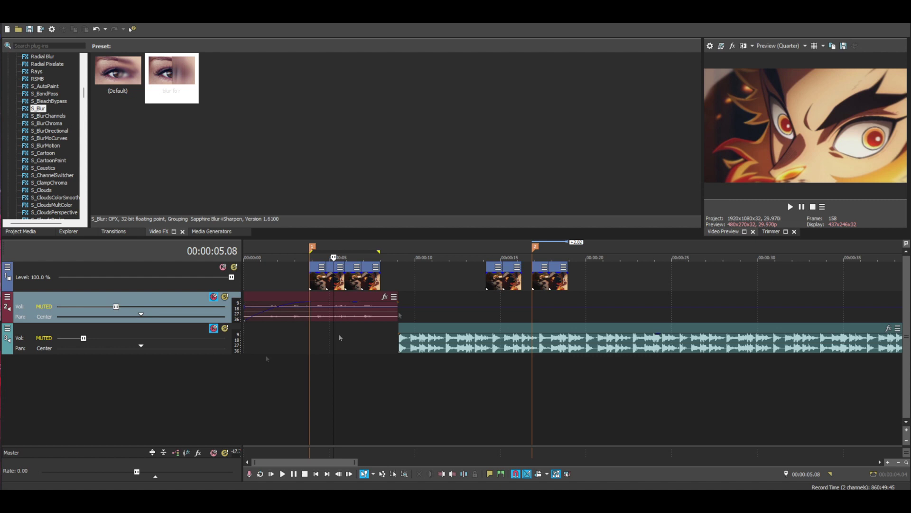
- Reselect the full range of the four clips at marker 1 and replay the finished transitions
drag(315, 344, 369, 331)
click(321, 330)
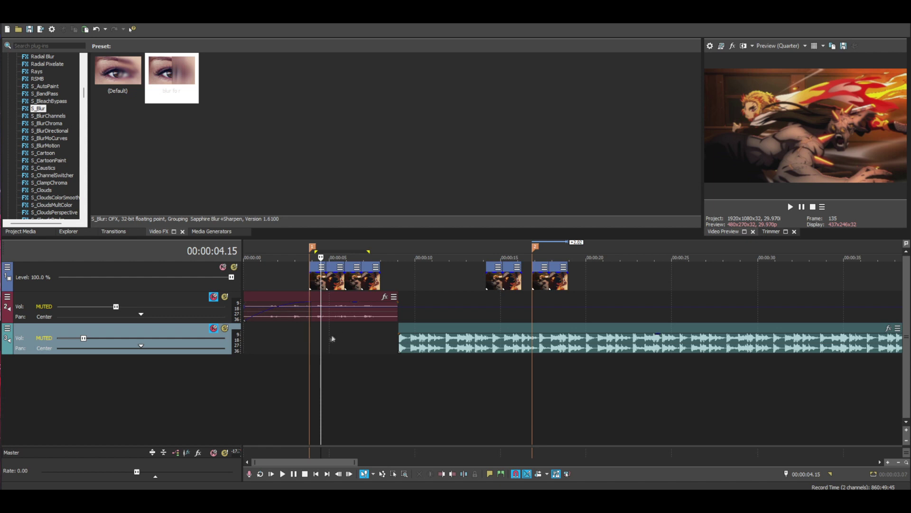
drag(309, 346, 382, 346)
key(space)
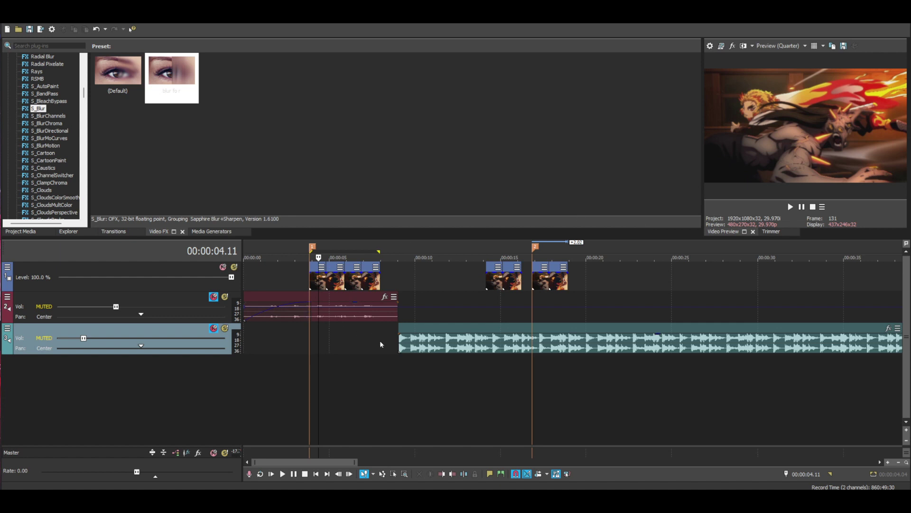
drag(380, 344, 310, 344)
key(space)
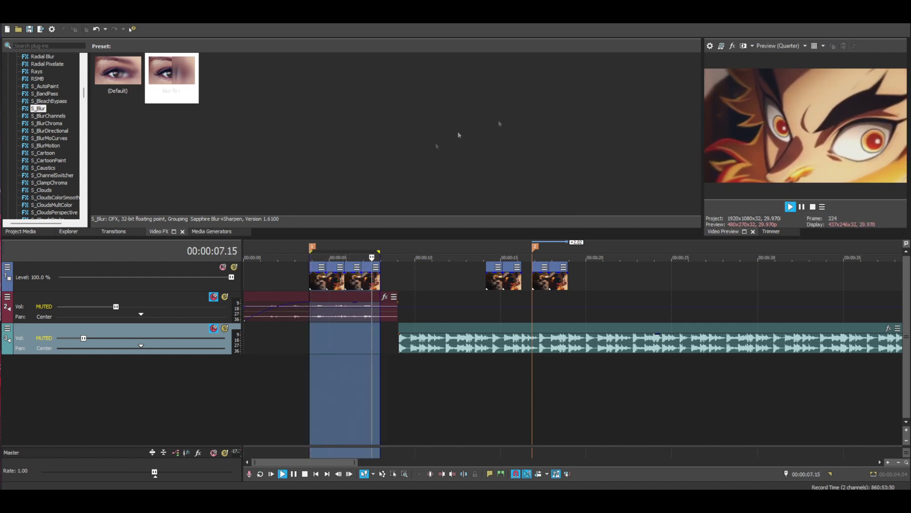
scroll(573, 342, down, 1)
click(793, 207)
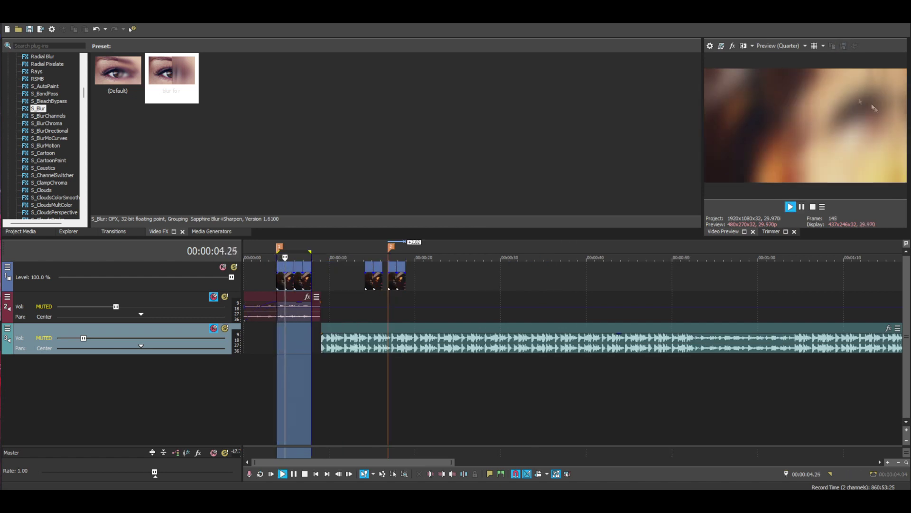